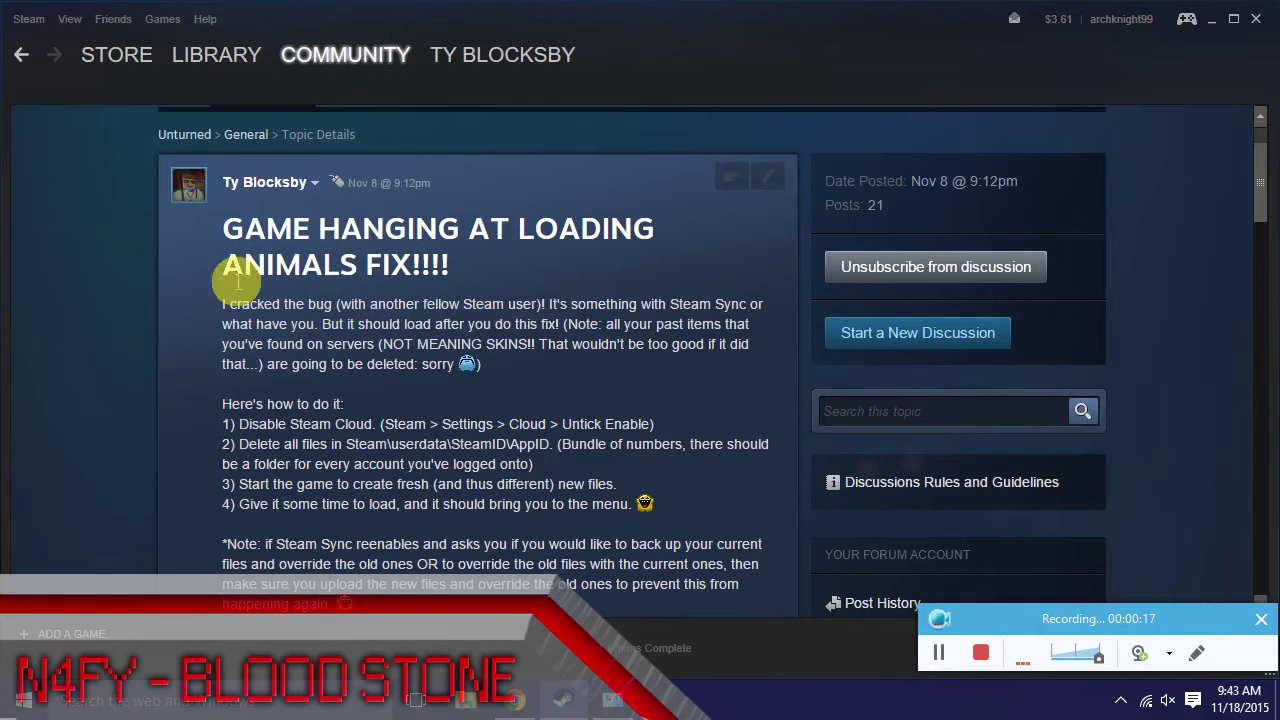
pyautogui.scroll(-5, 666, 320)
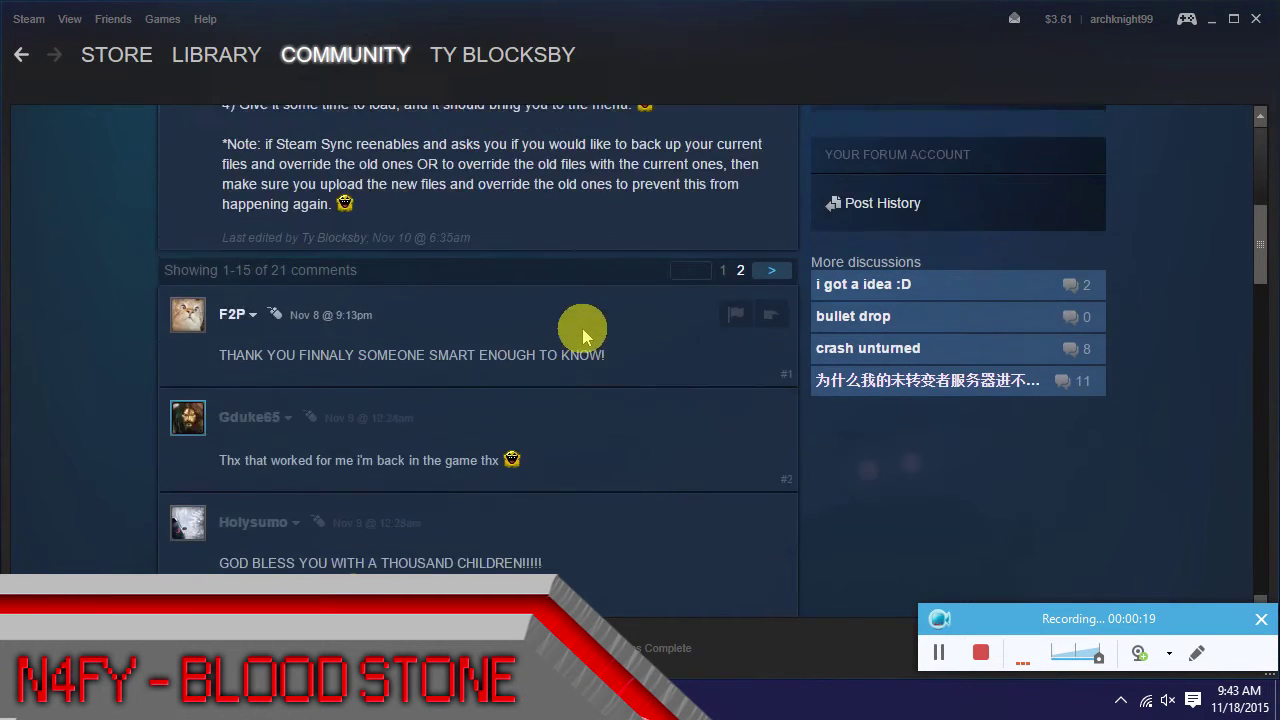
pyautogui.scroll(-10, 557, 330)
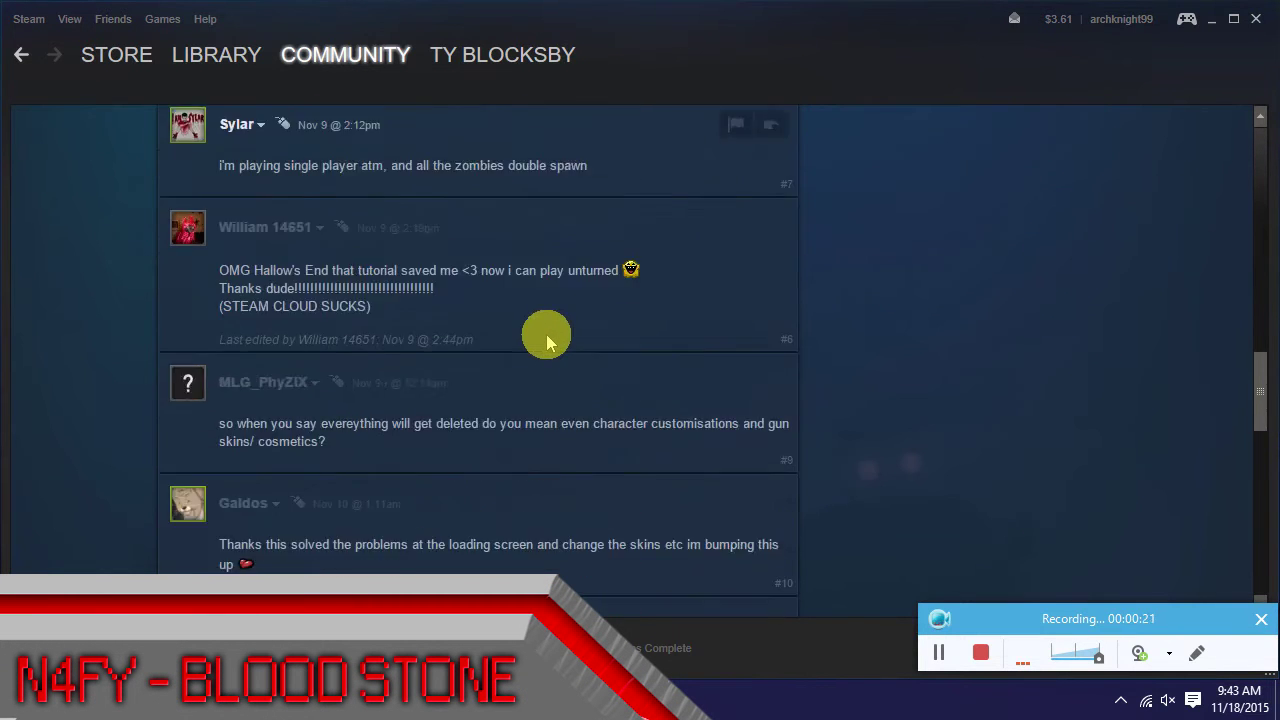
pyautogui.scroll(-6, 490, 360)
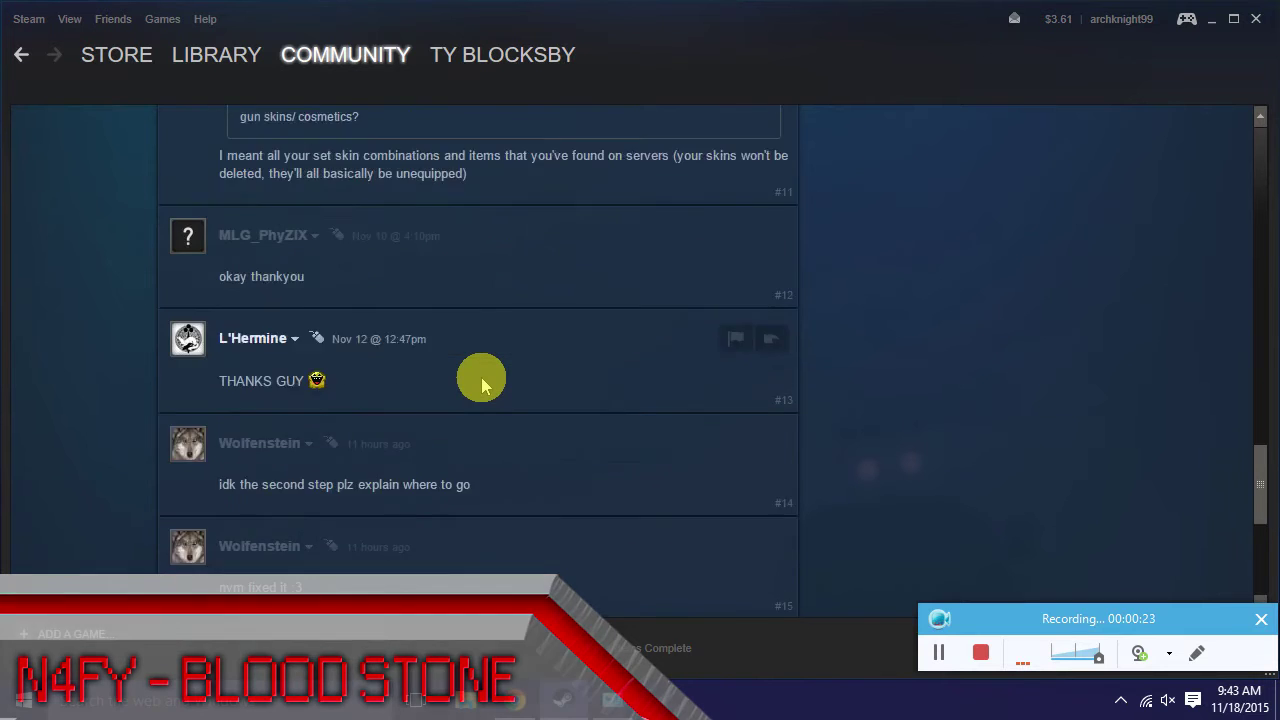
pyautogui.scroll(-1, 481, 377)
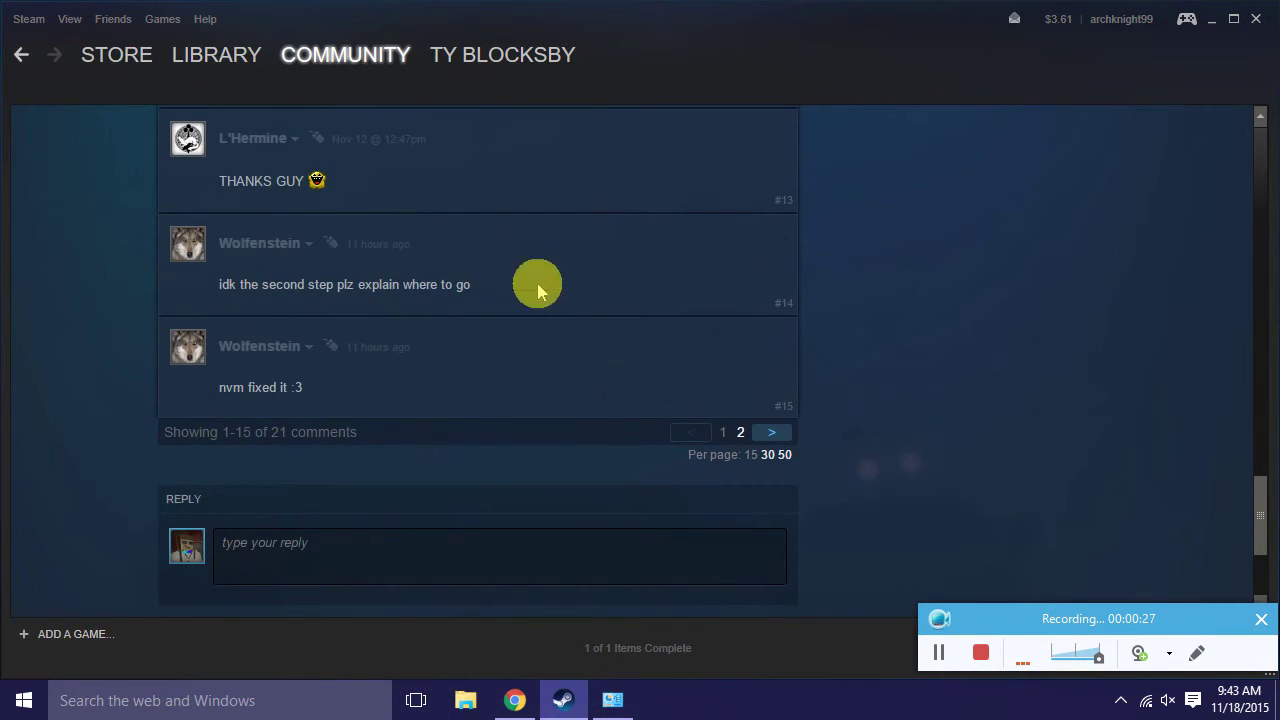
pyautogui.scroll(5, 320, 251)
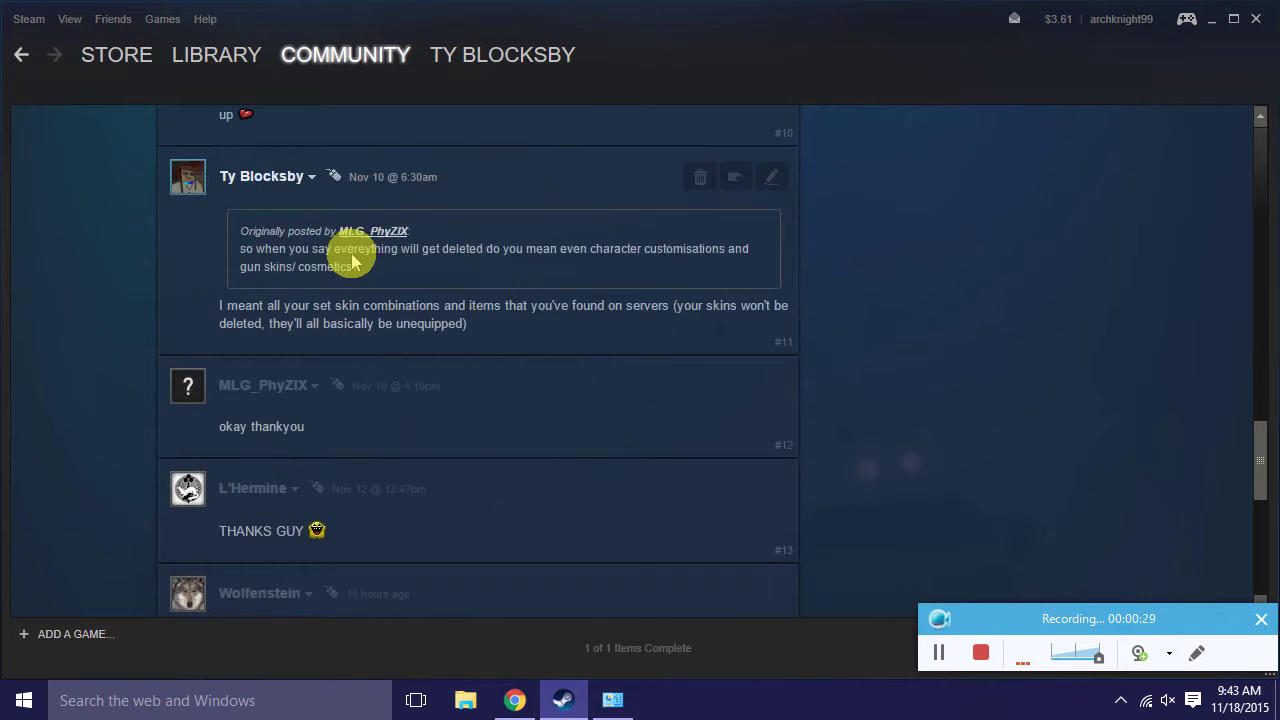
pyautogui.scroll(10, 351, 254)
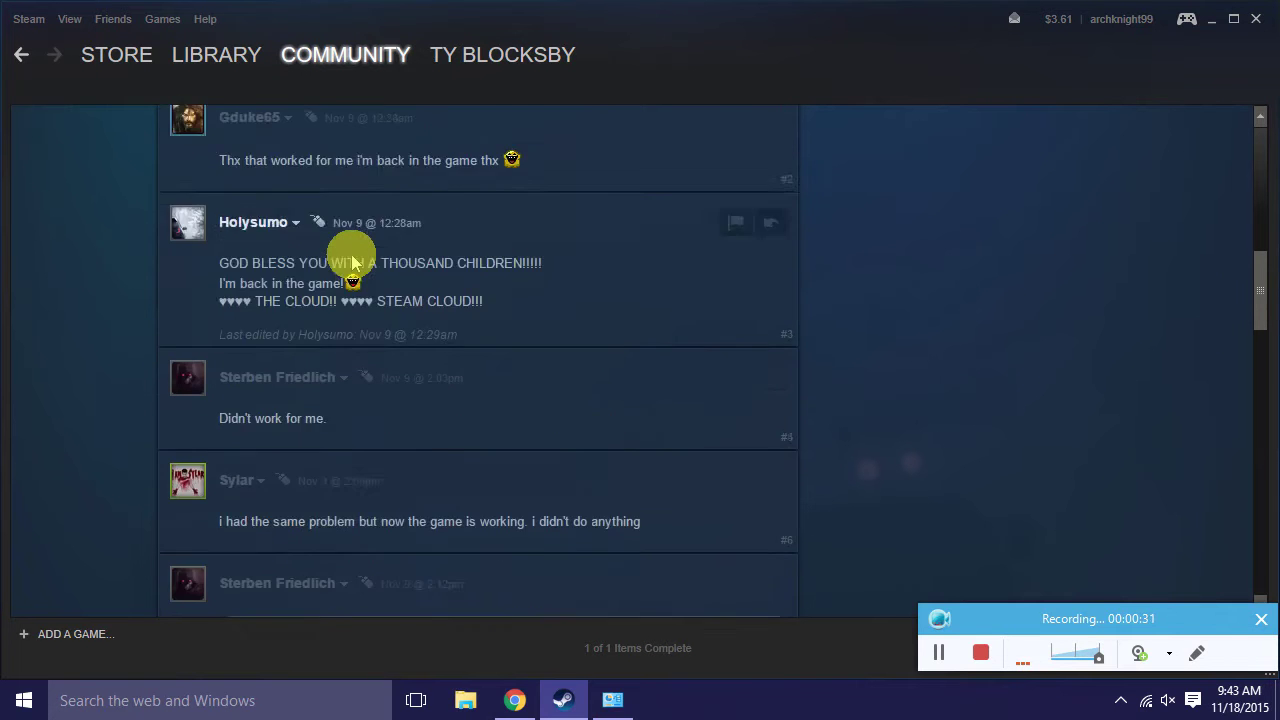
pyautogui.scroll(5, 351, 254)
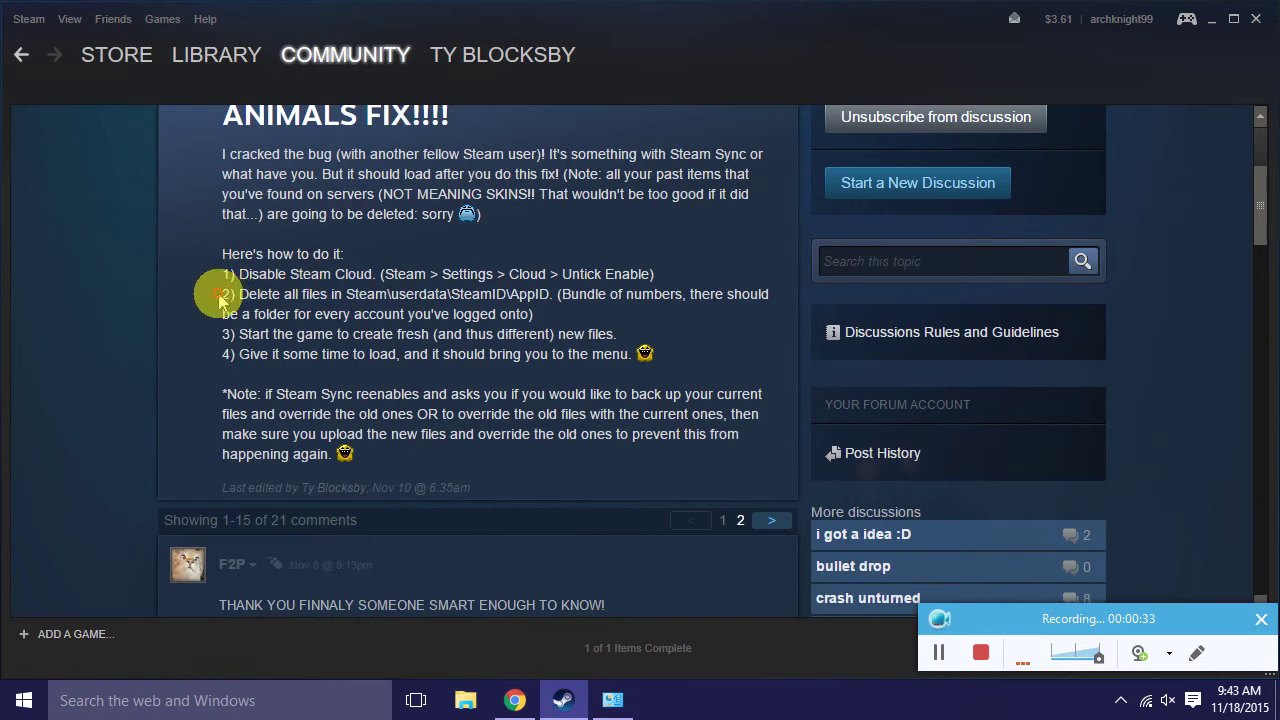
pyautogui.moveTo(219, 296)
pyautogui.mouseDown()
pyautogui.moveTo(509, 343)
pyautogui.moveTo(596, 311)
pyautogui.mouseUp()
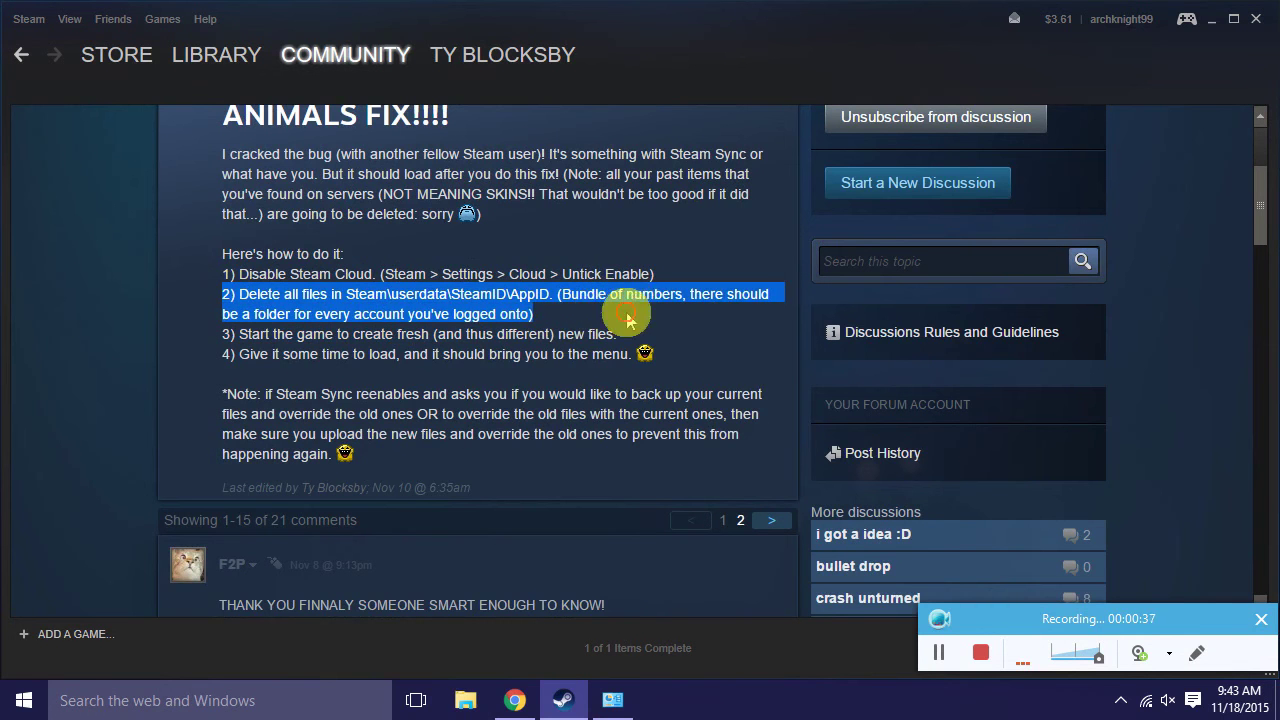
pyautogui.click(576, 195)
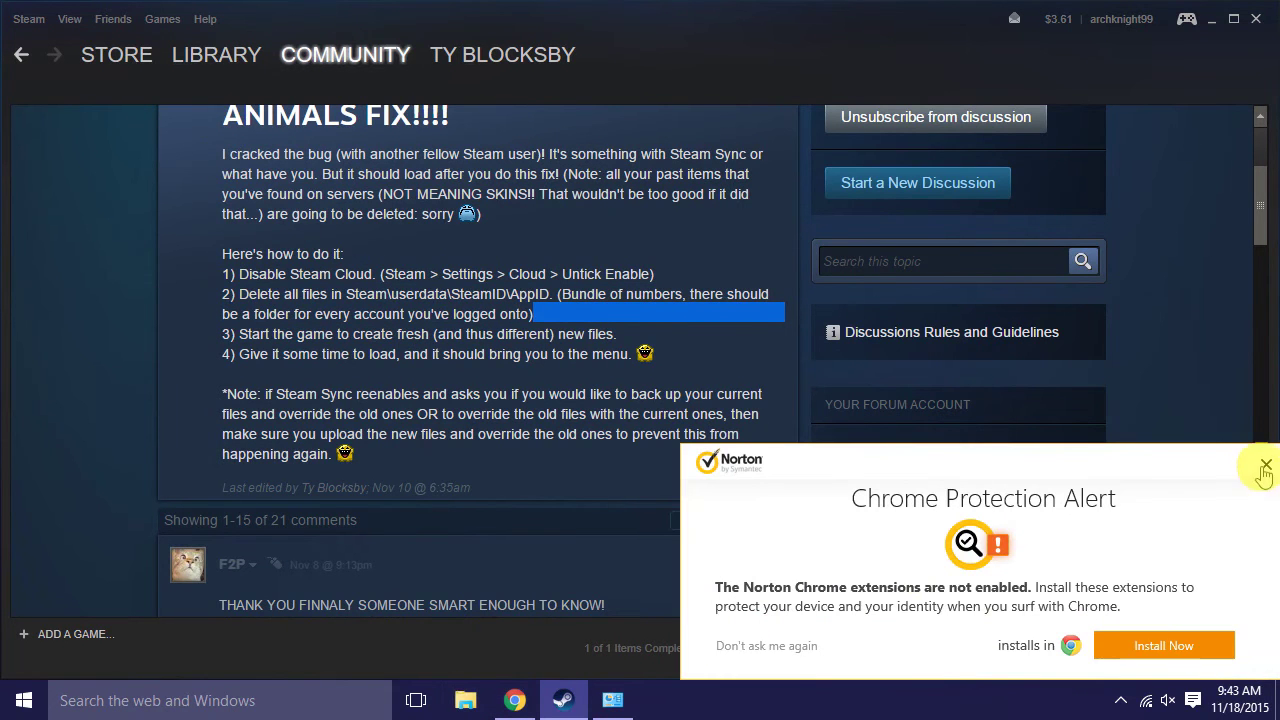
pyautogui.click(1265, 467)
pyautogui.moveTo(229, 273); pyautogui.dragTo(237, 274)
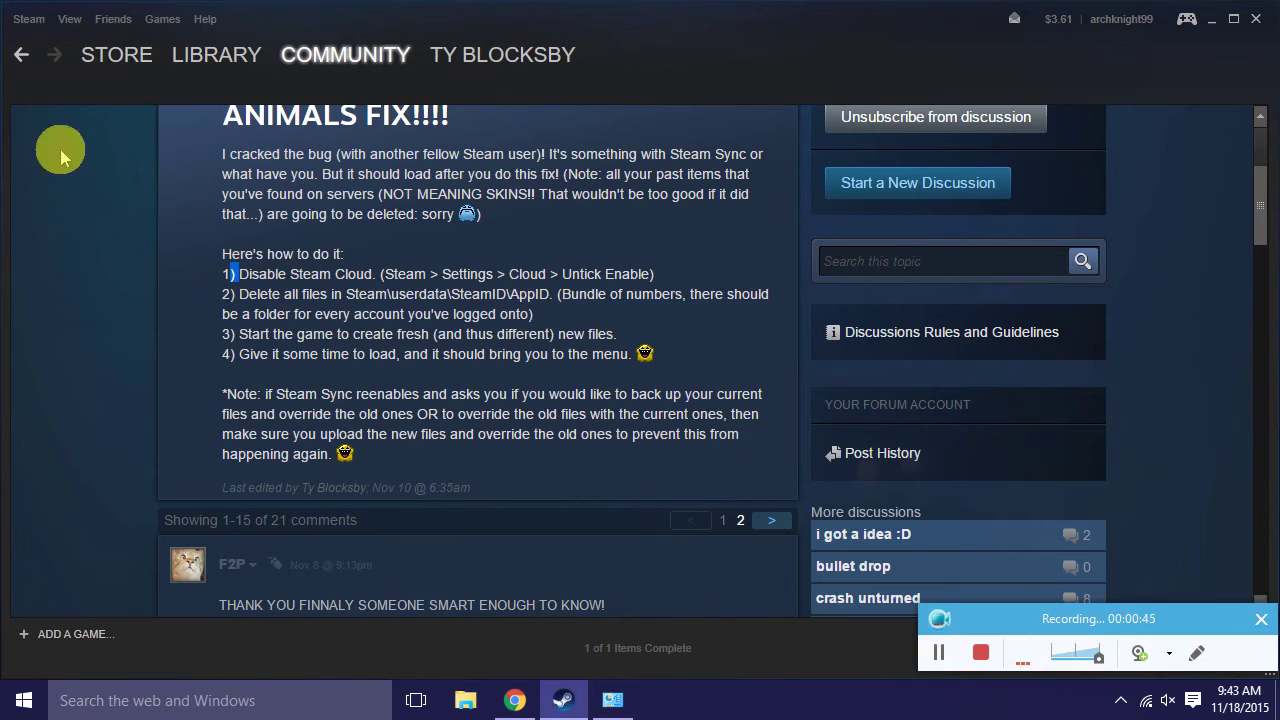
# Untick 'Enable Steam Cloud synchronization' on the Settings Cloud page and confirm with OK.
pyautogui.click(26, 18)
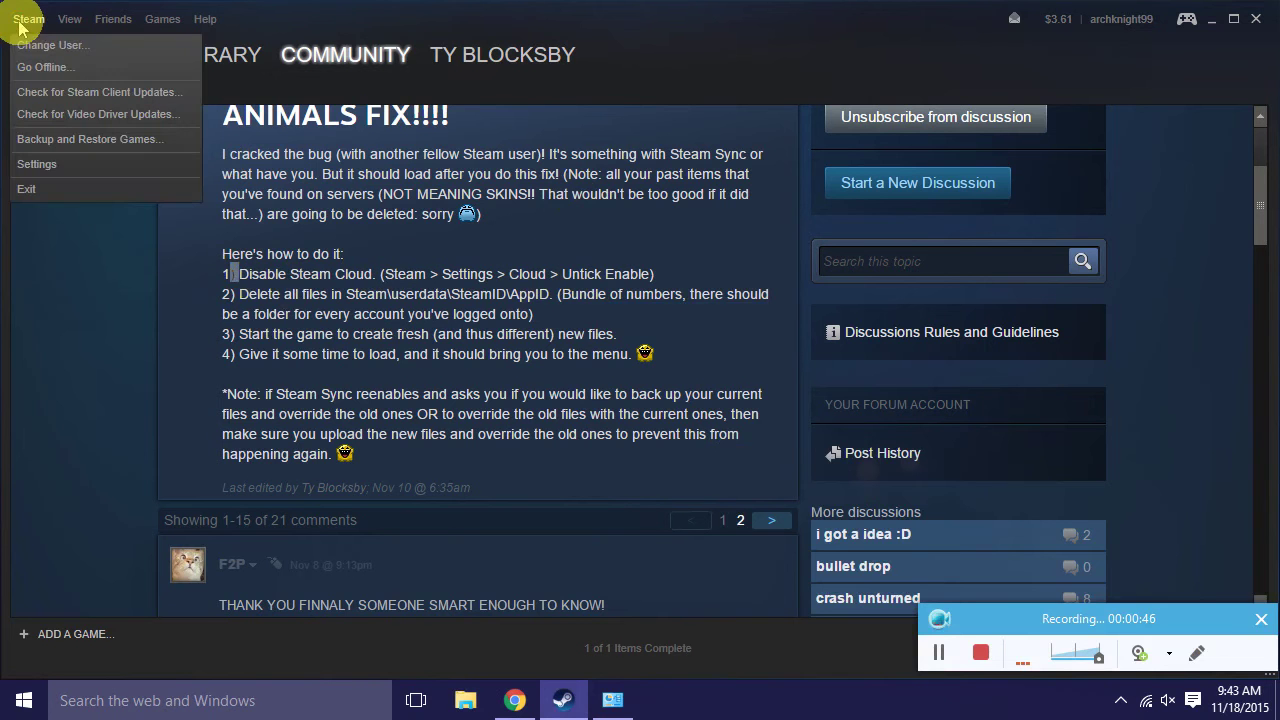
pyautogui.click(63, 171)
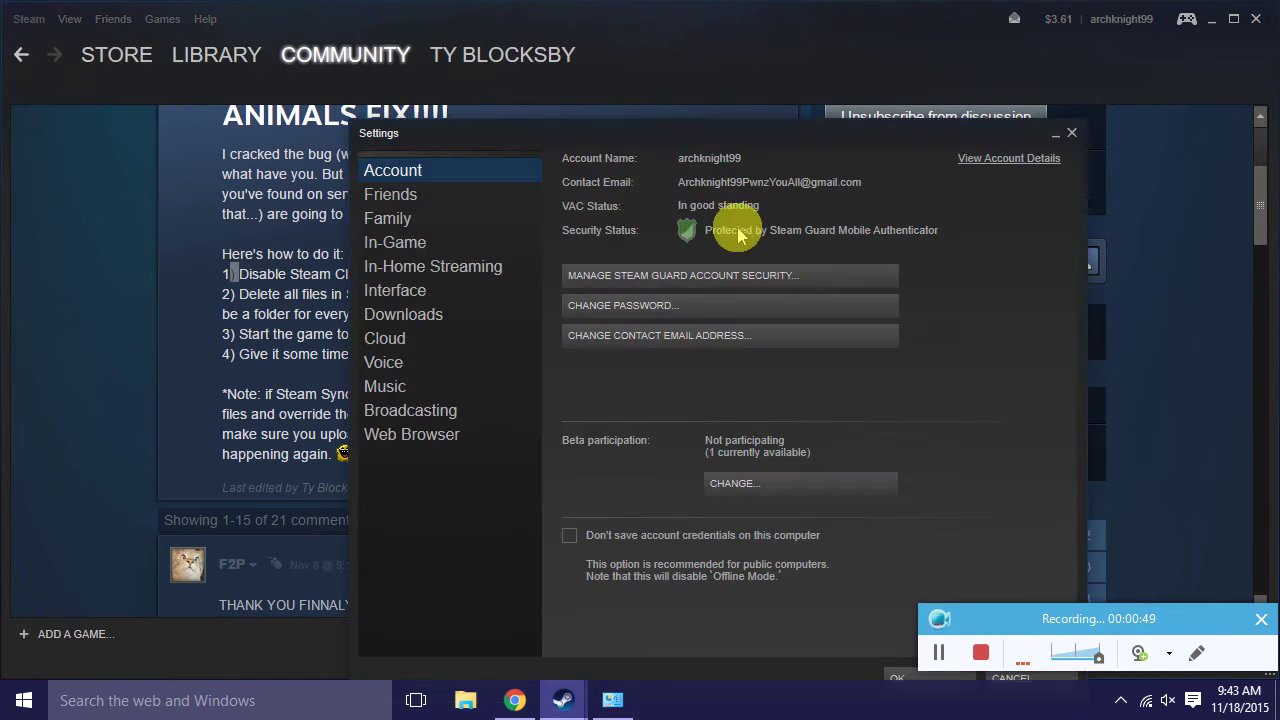
pyautogui.click(392, 340)
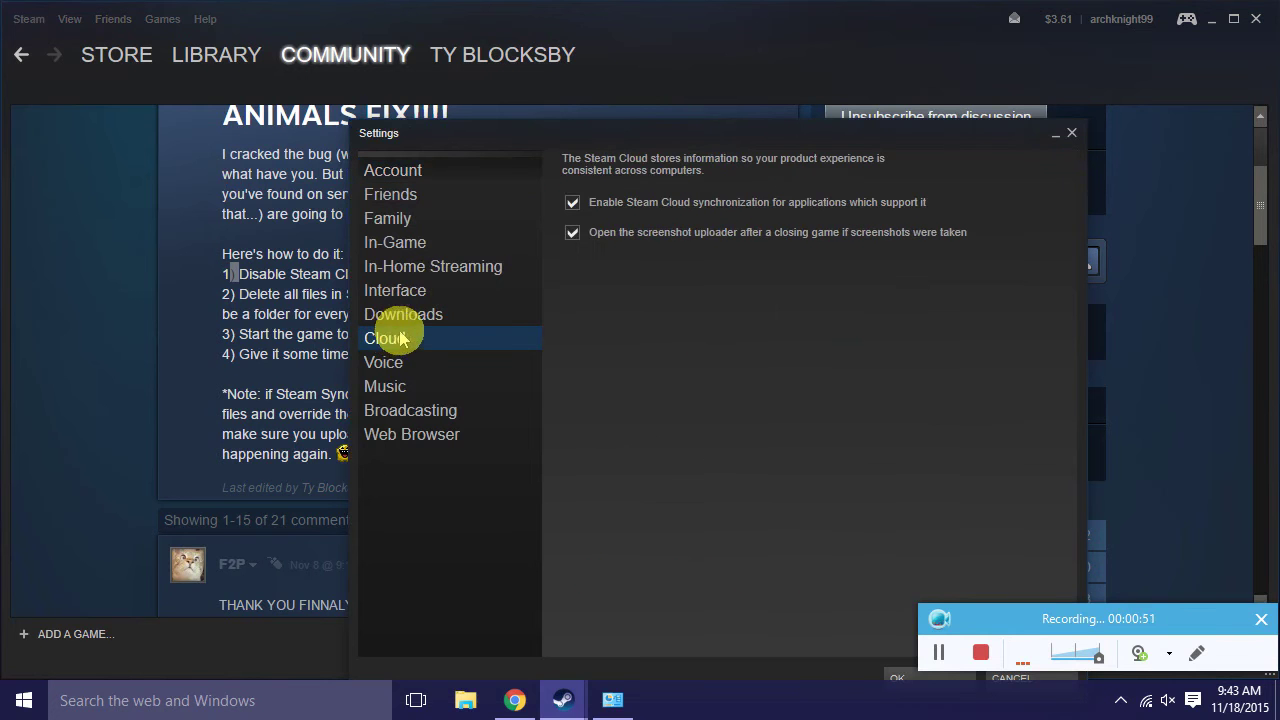
pyautogui.click(576, 202)
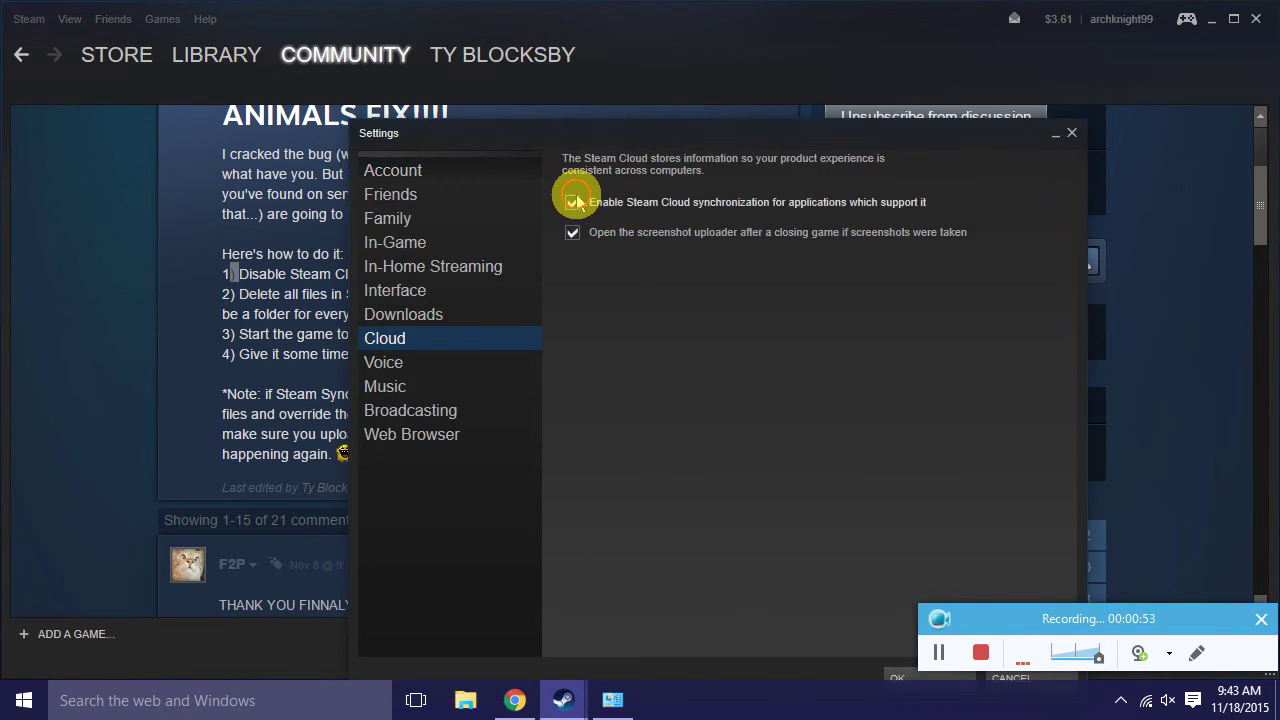
pyautogui.moveTo(691, 143); pyautogui.dragTo(691, 82)
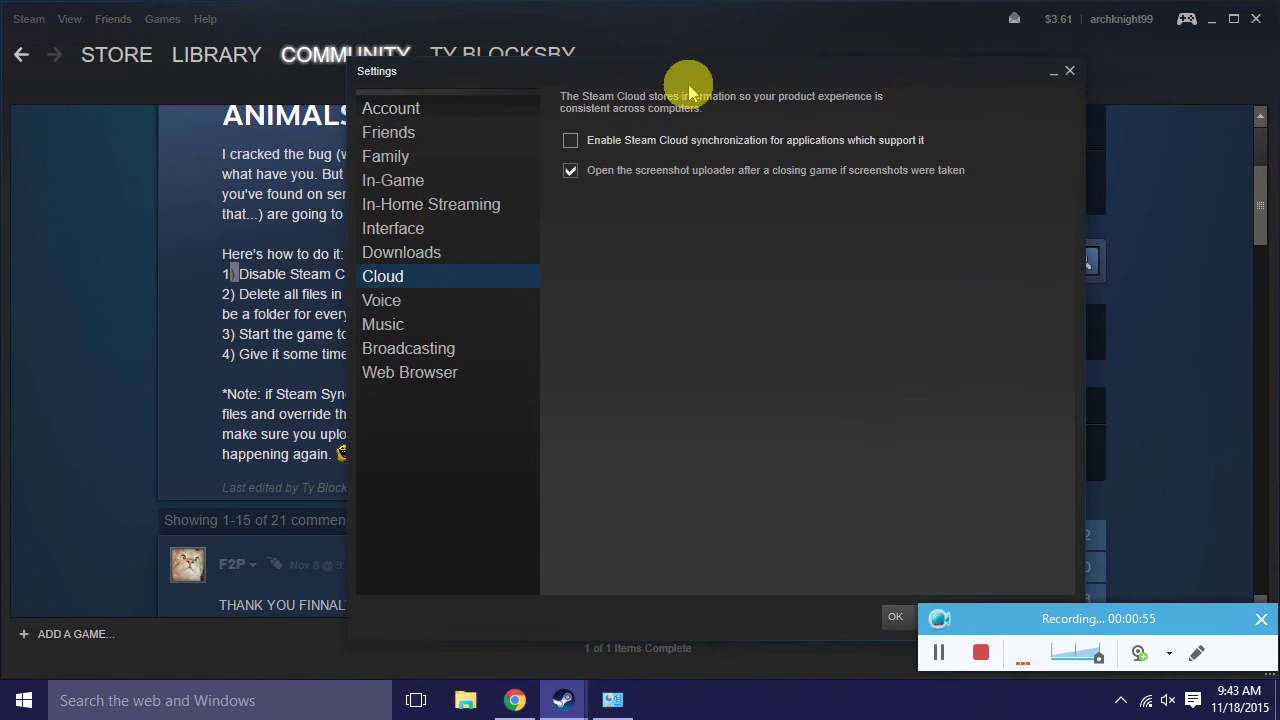
pyautogui.click(895, 620)
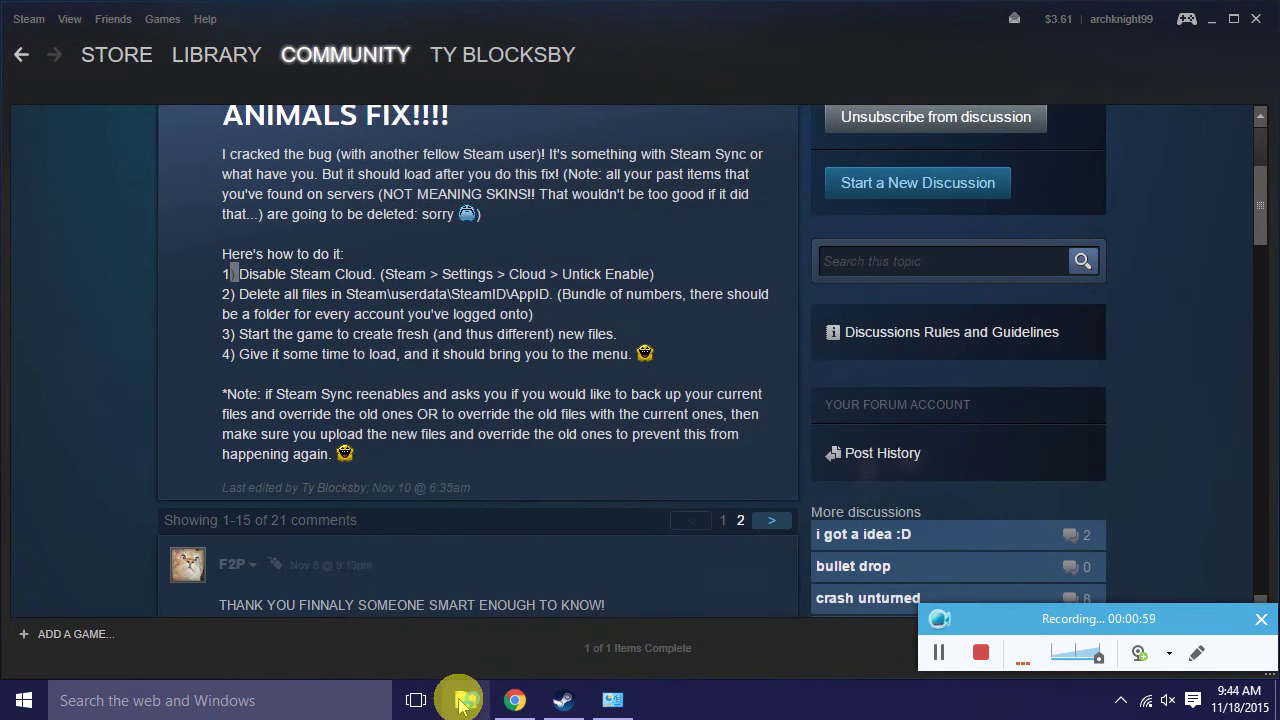
# Open File Explorer and browse to C:\Program Files (x86).
pyautogui.click(465, 703)
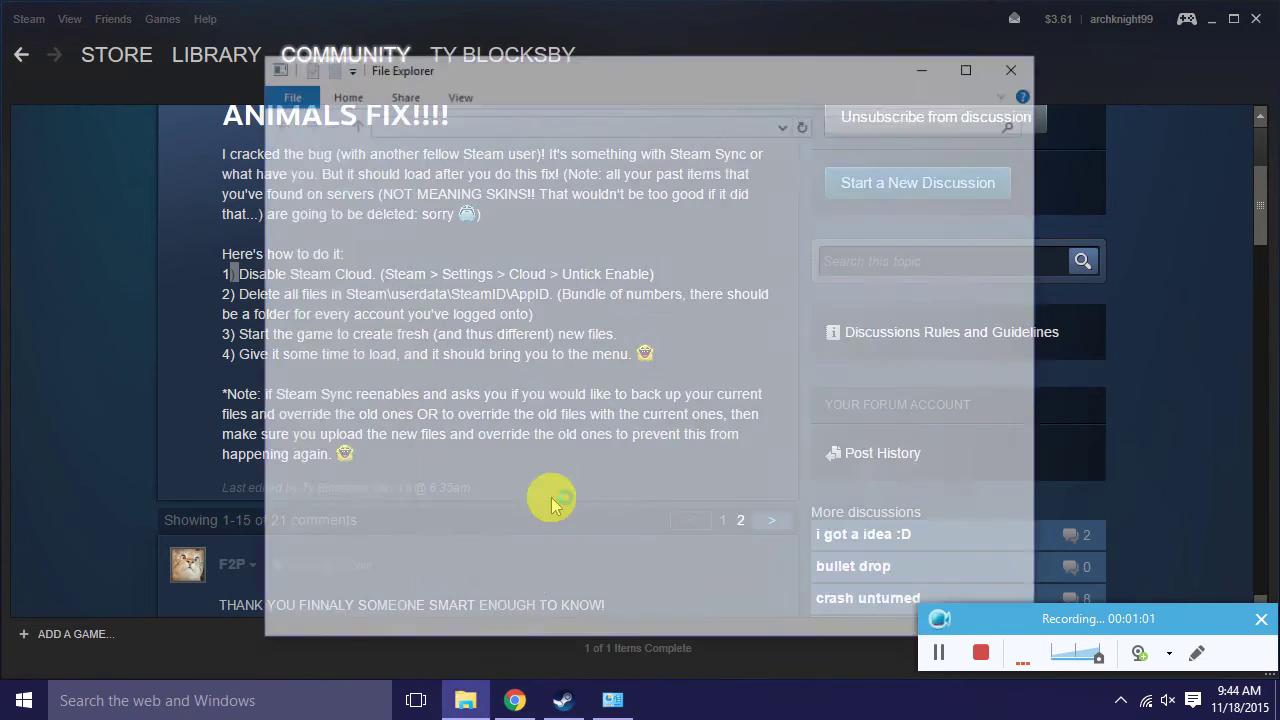
pyautogui.moveTo(622, 81); pyautogui.dragTo(822, 70)
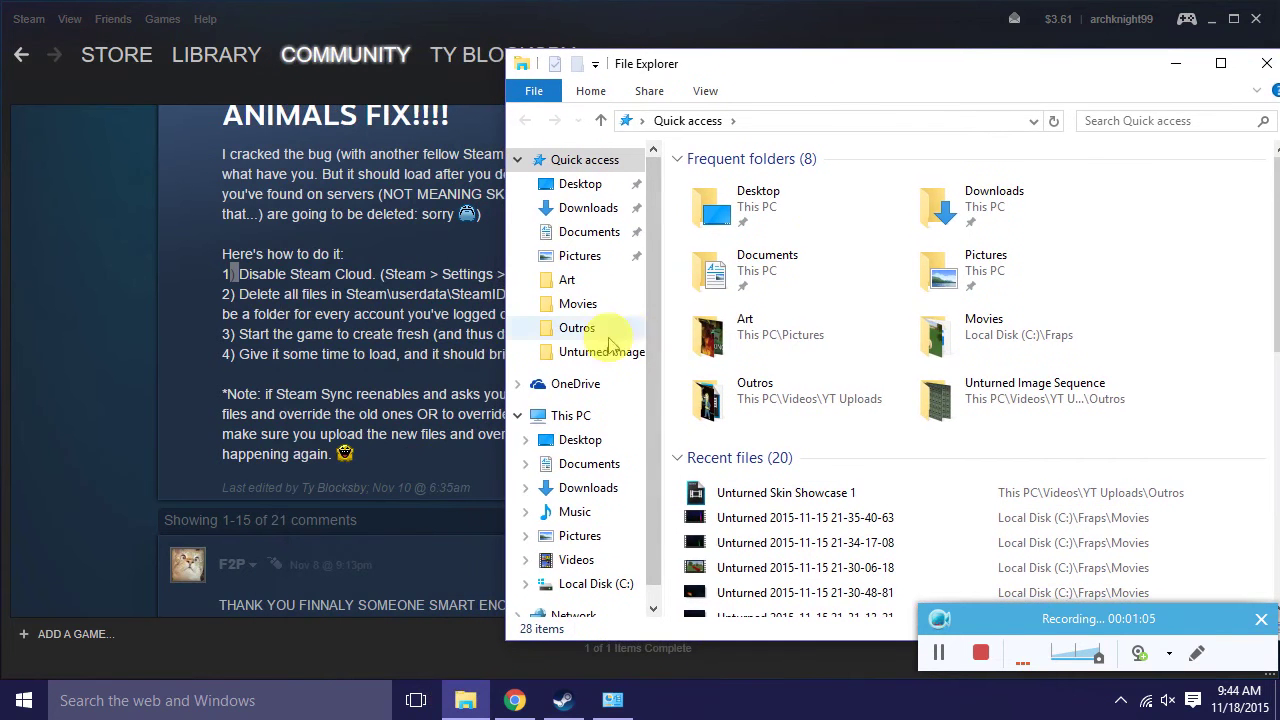
pyautogui.scroll(-1, 606, 360)
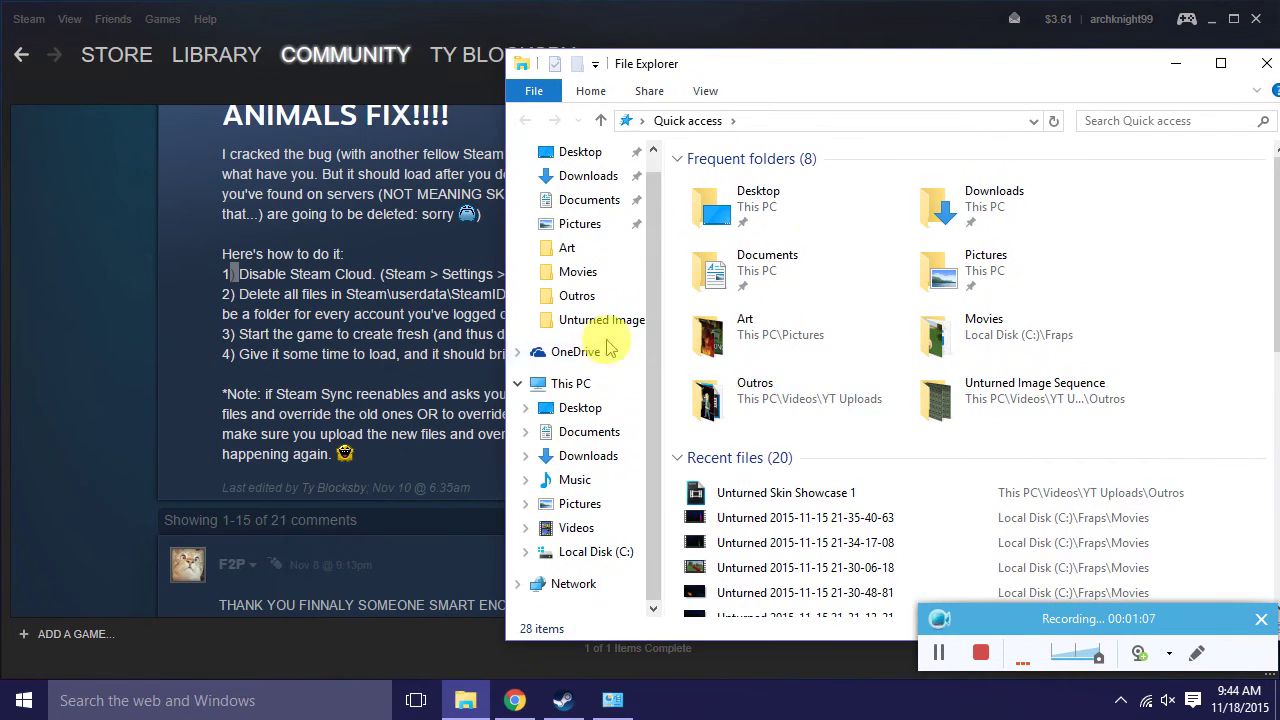
pyautogui.click(630, 562)
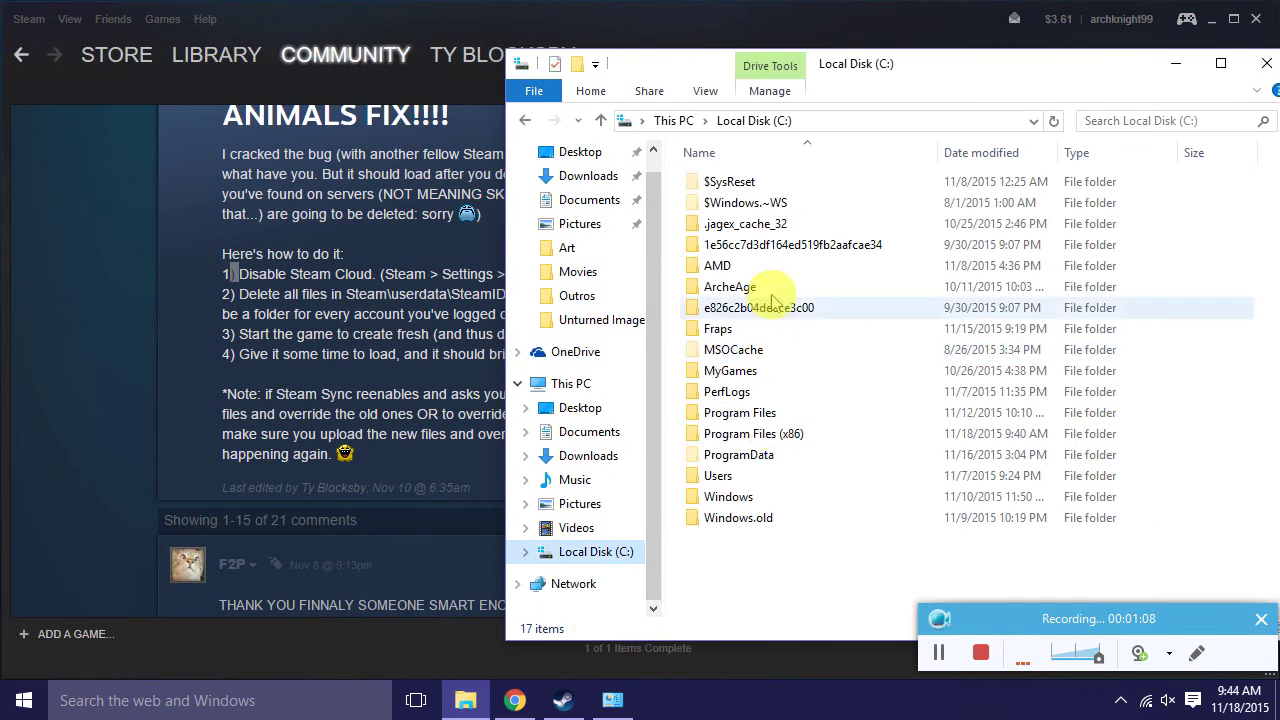
pyautogui.click(772, 438)
pyautogui.doubleClick(772, 438)
pyautogui.scroll(-2, 720, 380)
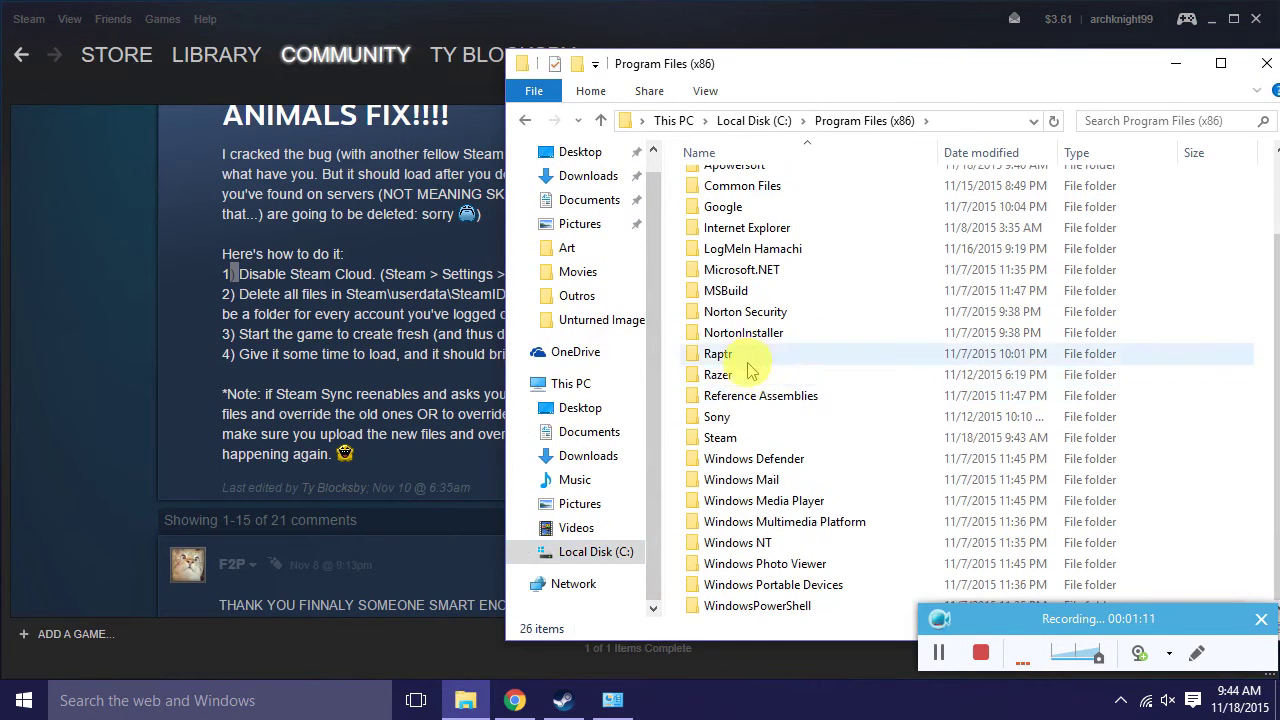
# Go into the Steam folder's userdata and open the first numbered account folder.
pyautogui.doubleClick(728, 440)
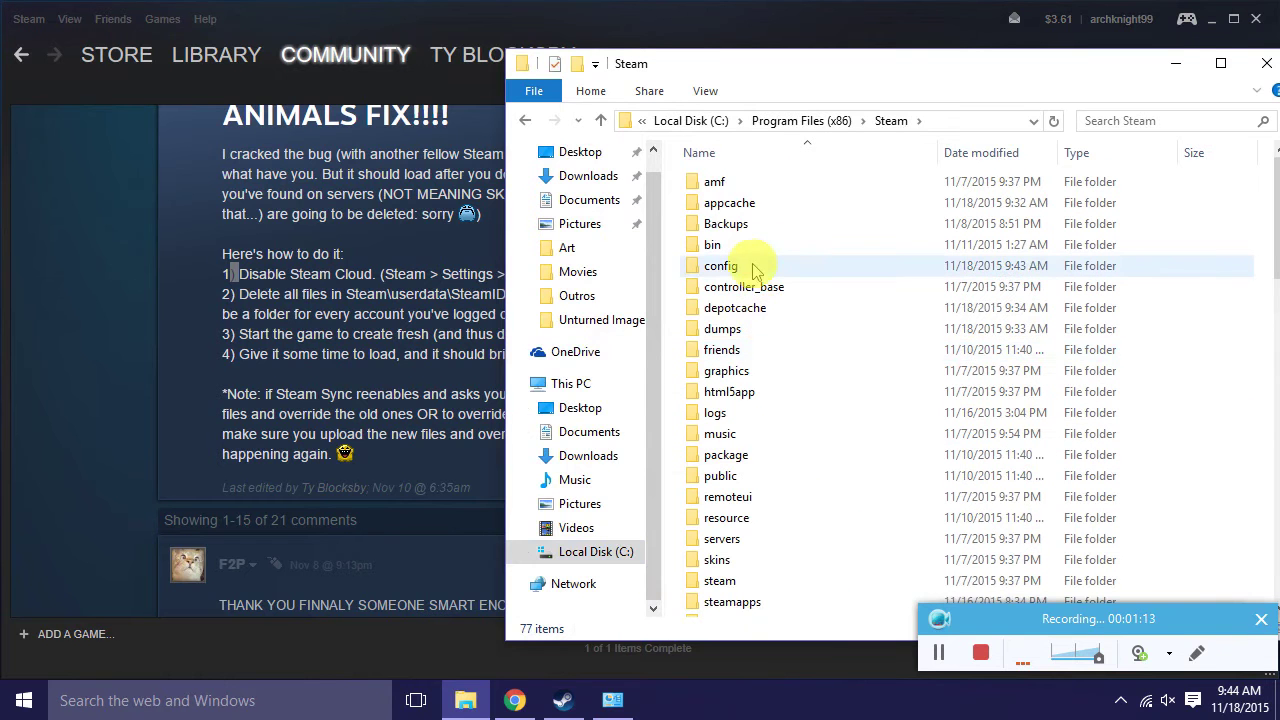
pyautogui.scroll(-2, 840, 395)
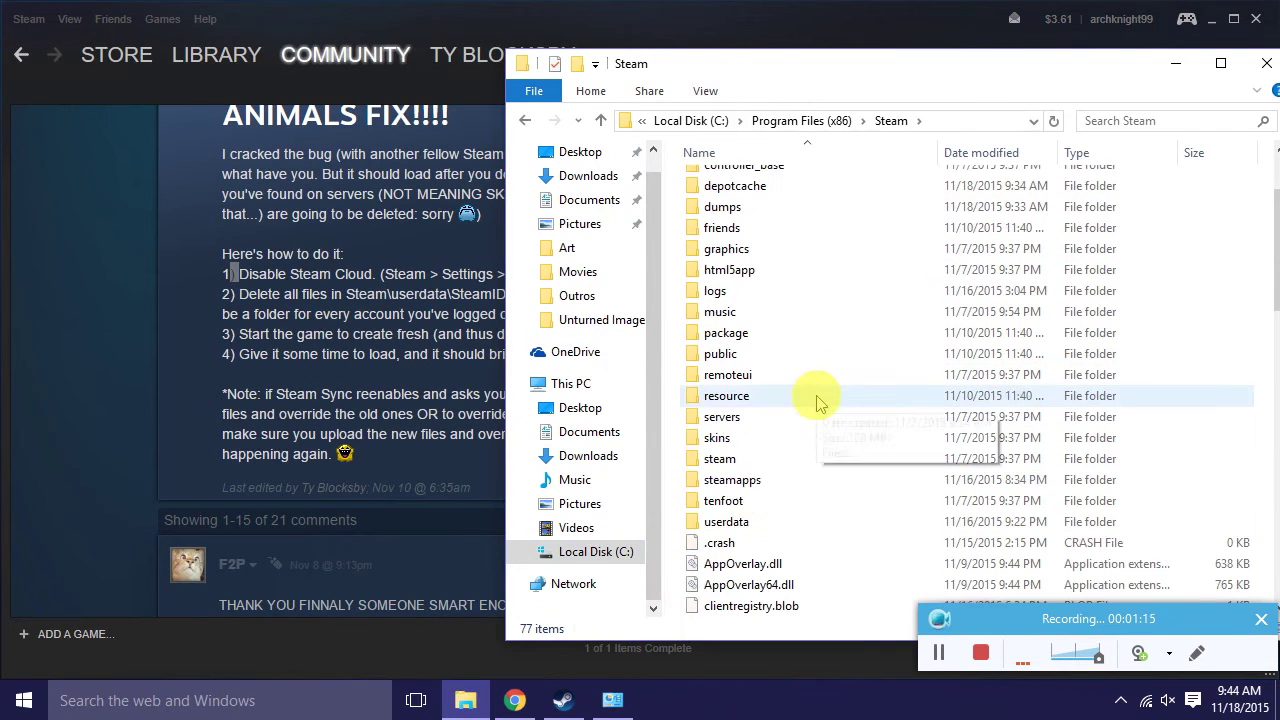
pyautogui.doubleClick(726, 458)
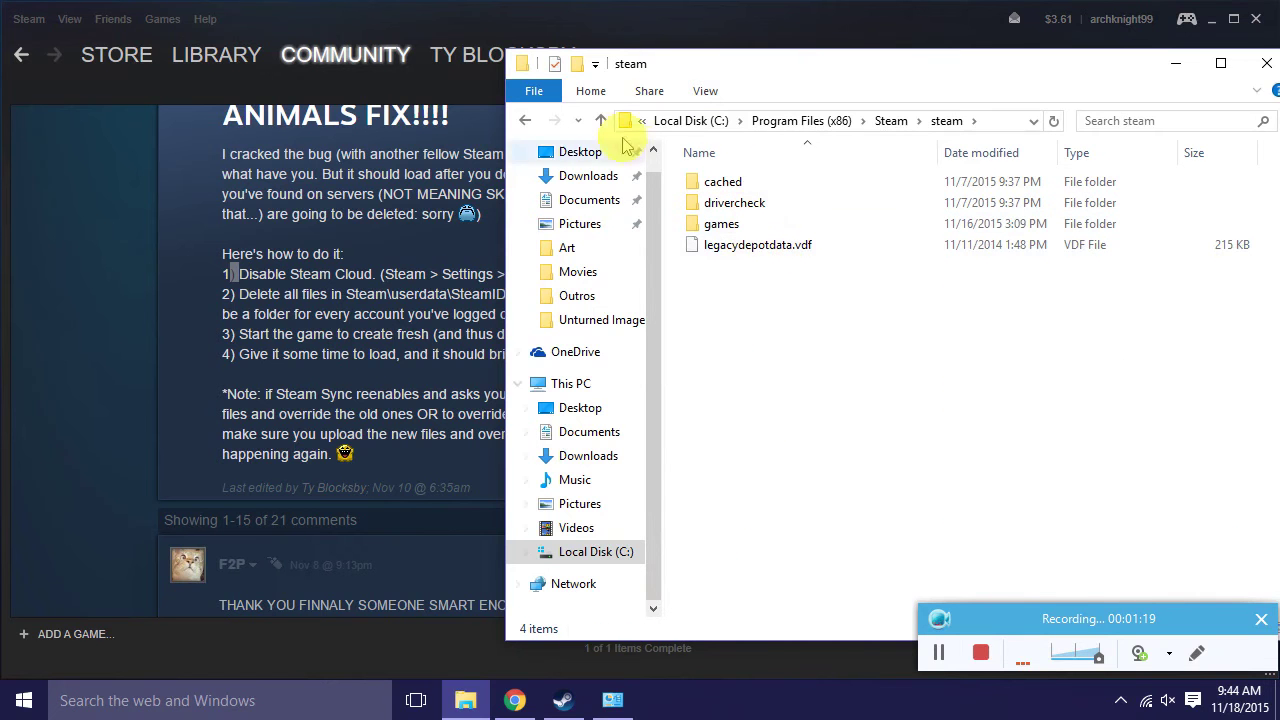
pyautogui.click(525, 118)
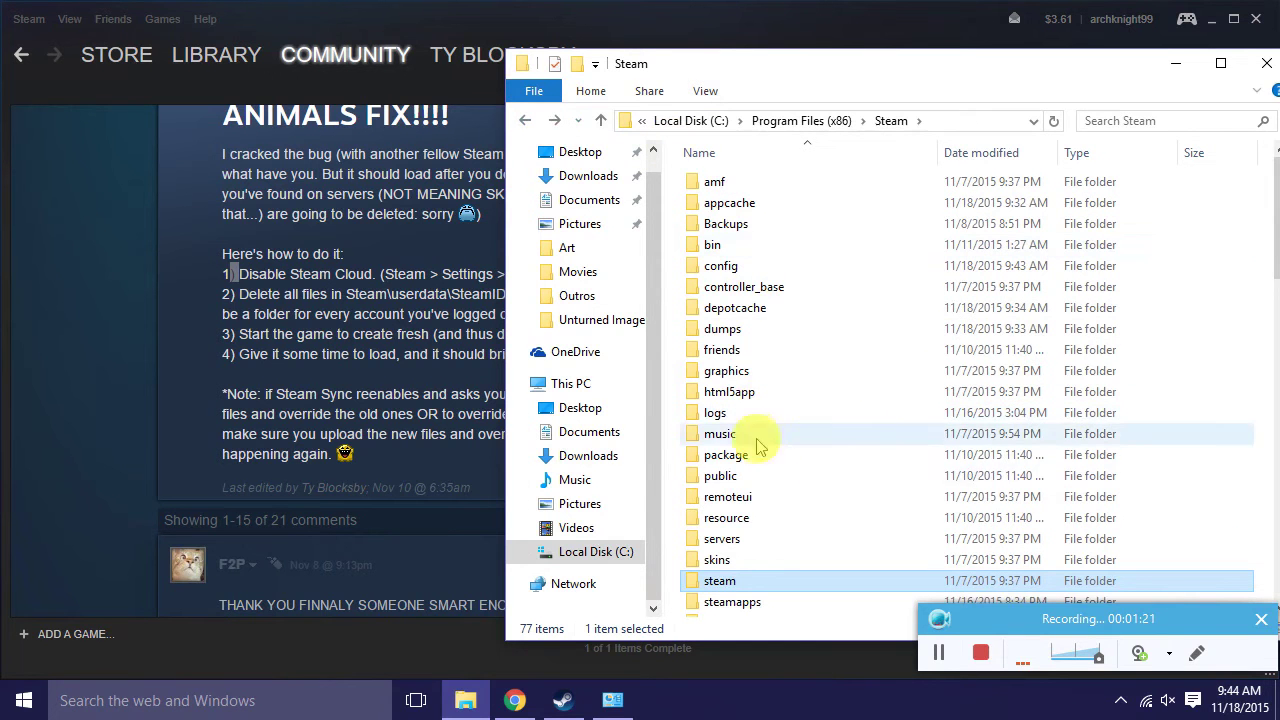
pyautogui.moveTo(714, 64)
pyautogui.mouseDown()
pyautogui.moveTo(825, 75)
pyautogui.moveTo(744, 73)
pyautogui.mouseUp()
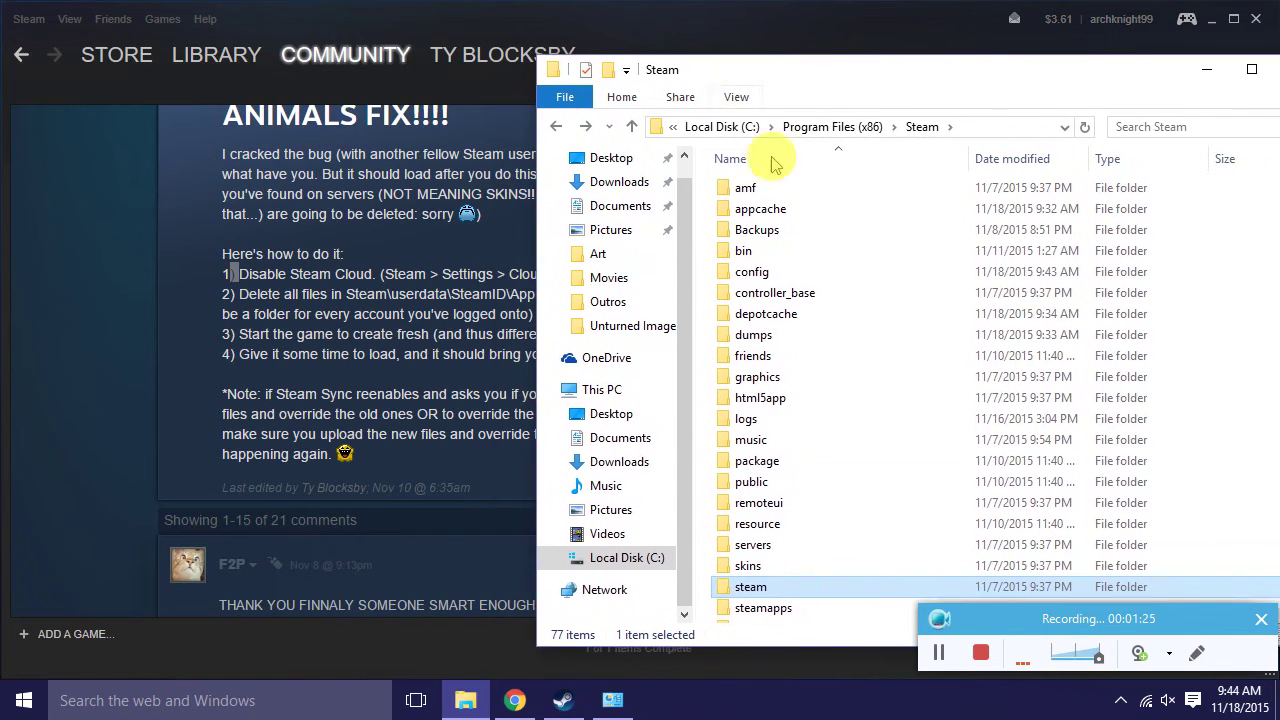
pyautogui.scroll(-2, 820, 580)
pyautogui.doubleClick(795, 530)
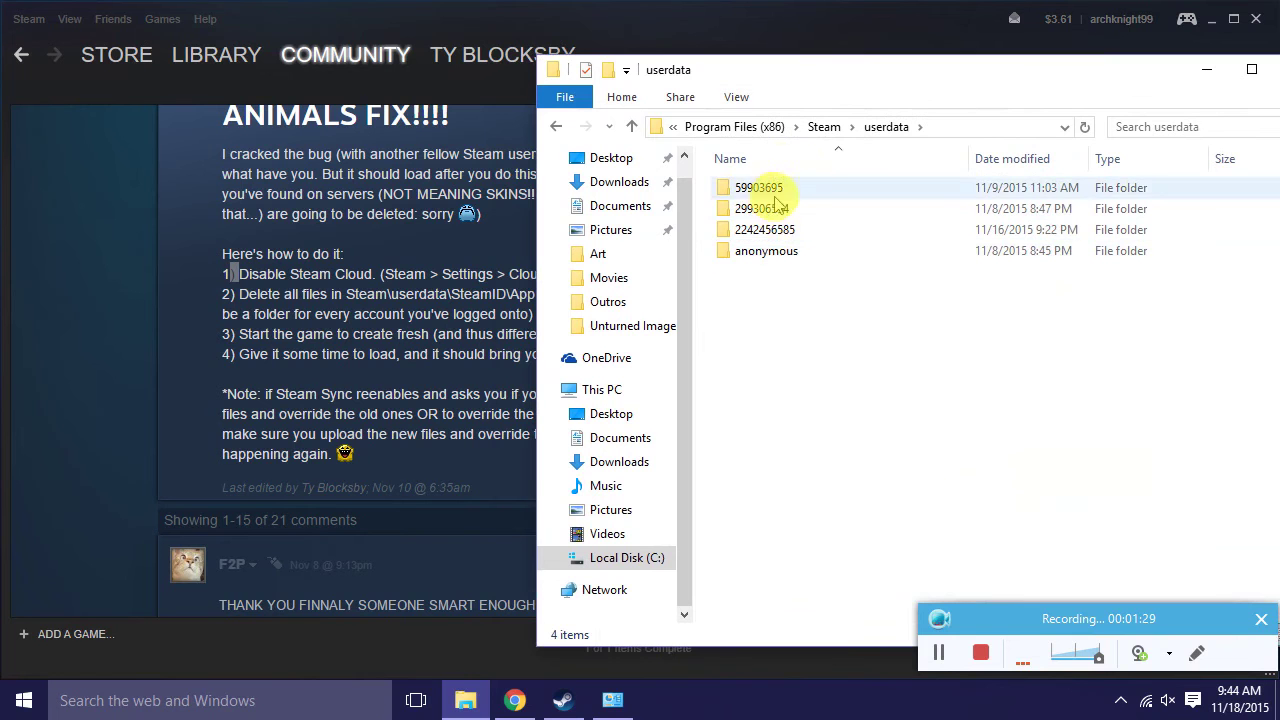
pyautogui.click(780, 197)
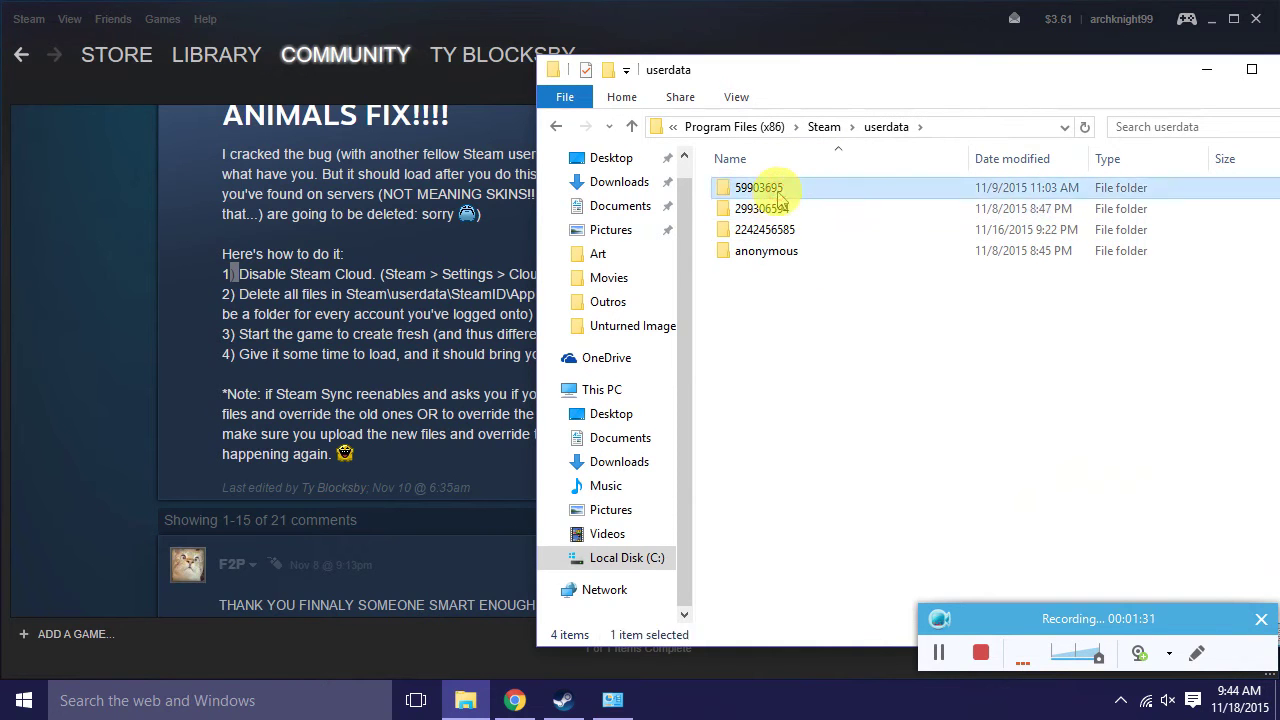
pyautogui.doubleClick(778, 192)
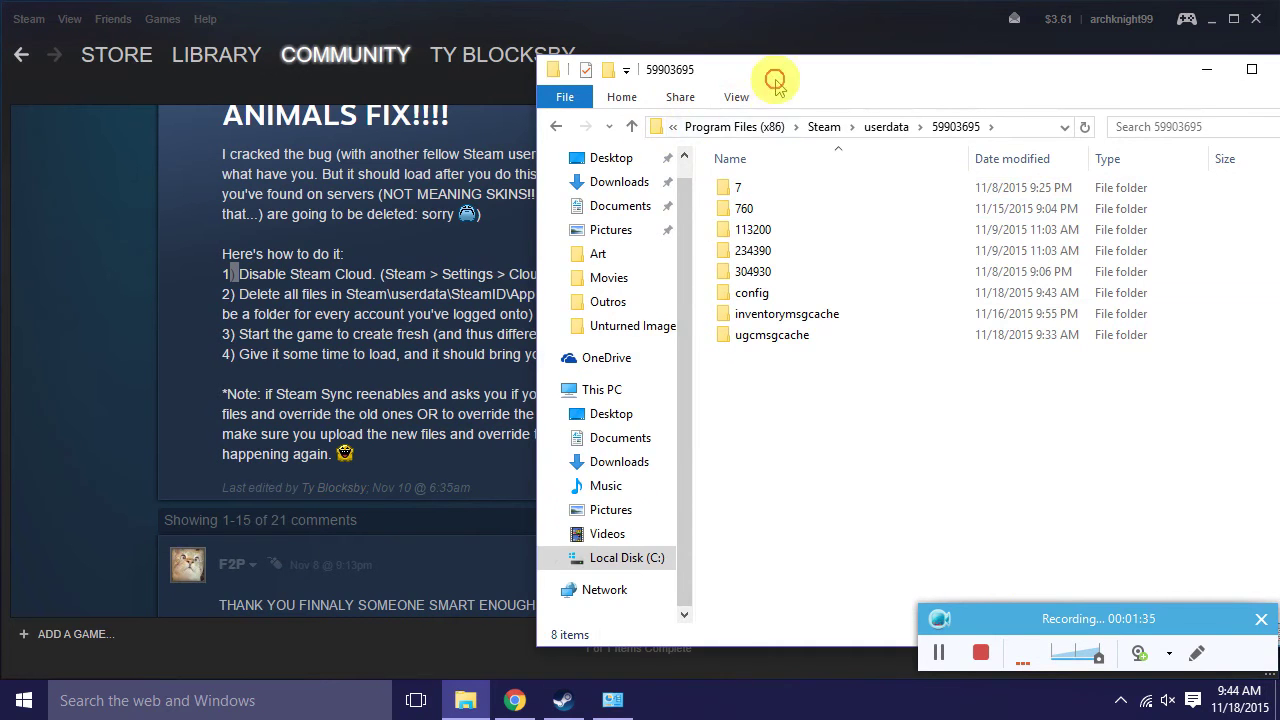
# Delete all eight subfolders inside the first account folder.
pyautogui.moveTo(775, 80)
pyautogui.mouseDown()
pyautogui.moveTo(1094, 163)
pyautogui.moveTo(751, 80)
pyautogui.moveTo(871, 79)
pyautogui.moveTo(814, 75)
pyautogui.mouseUp()
pyautogui.moveTo(1096, 461); pyautogui.dragTo(732, 154)
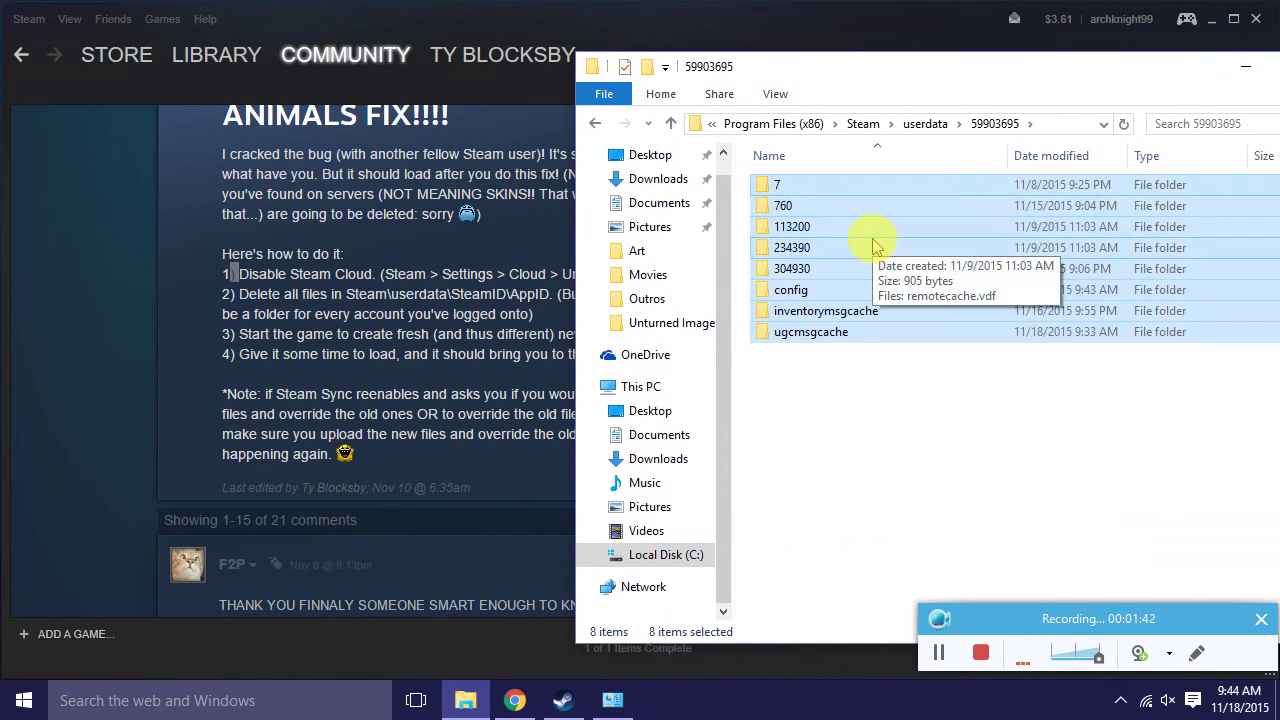
pyautogui.rightClick(858, 316)
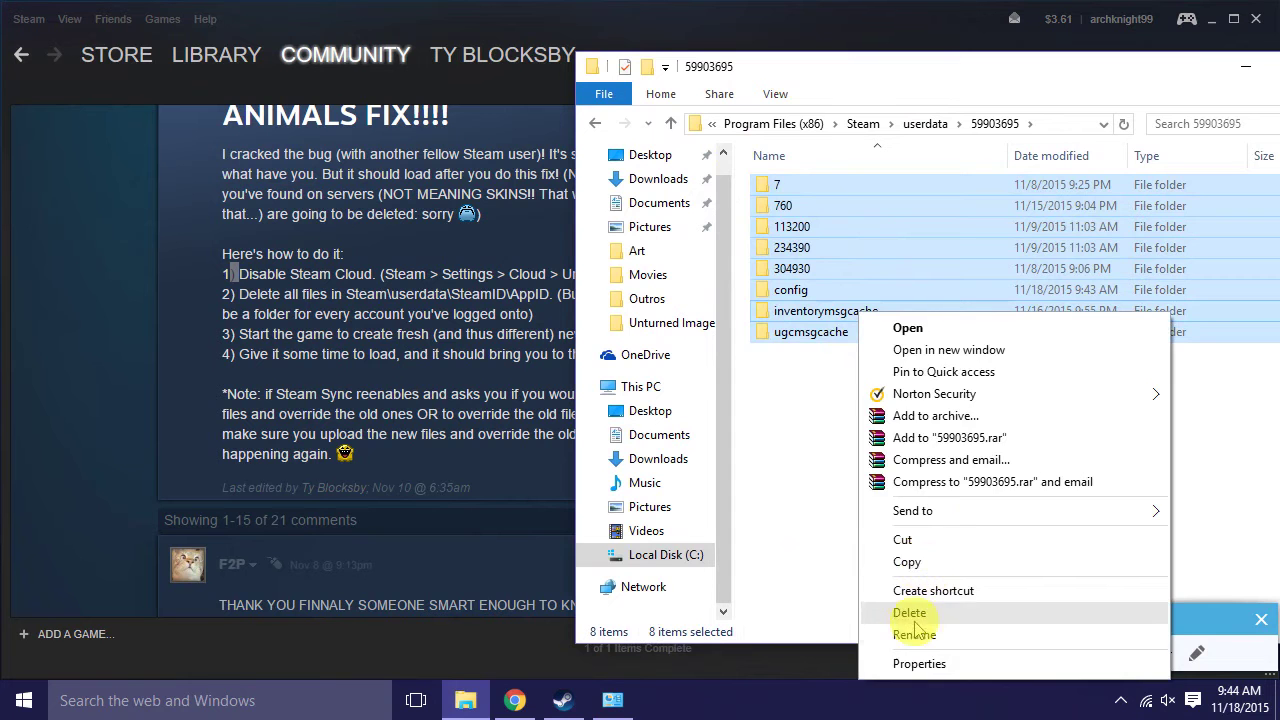
pyautogui.click(914, 614)
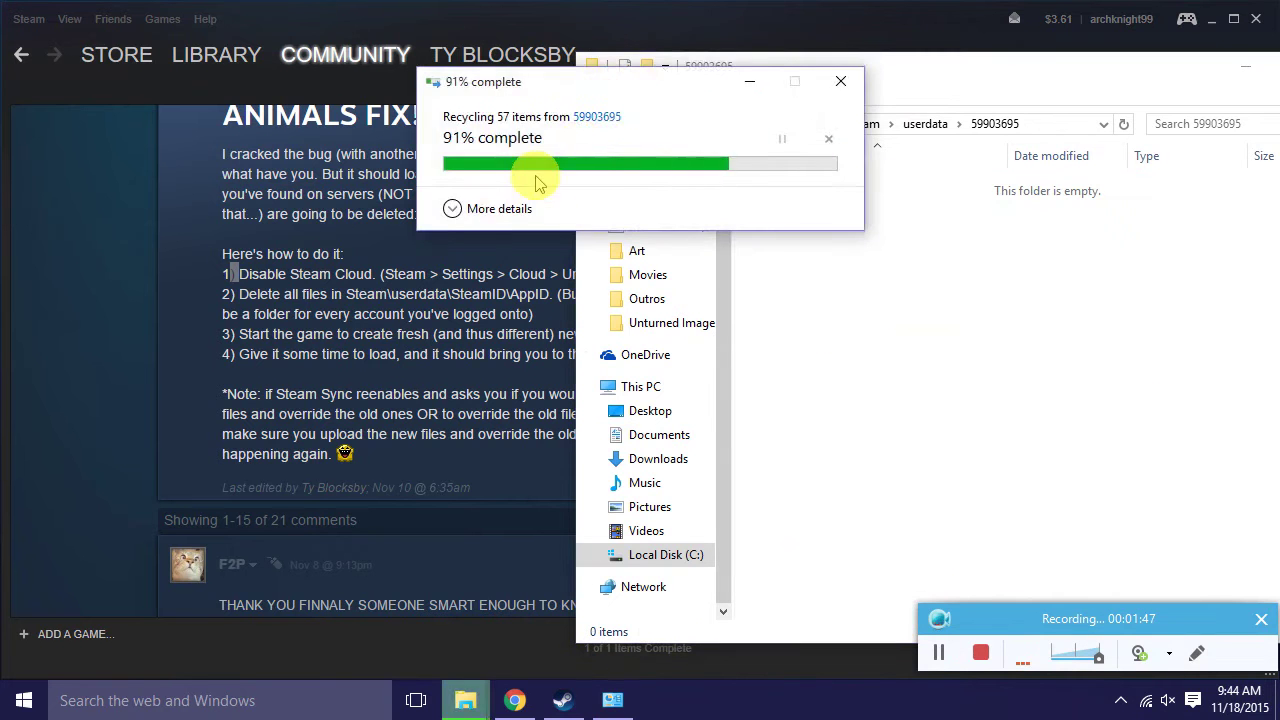
pyautogui.click(600, 122)
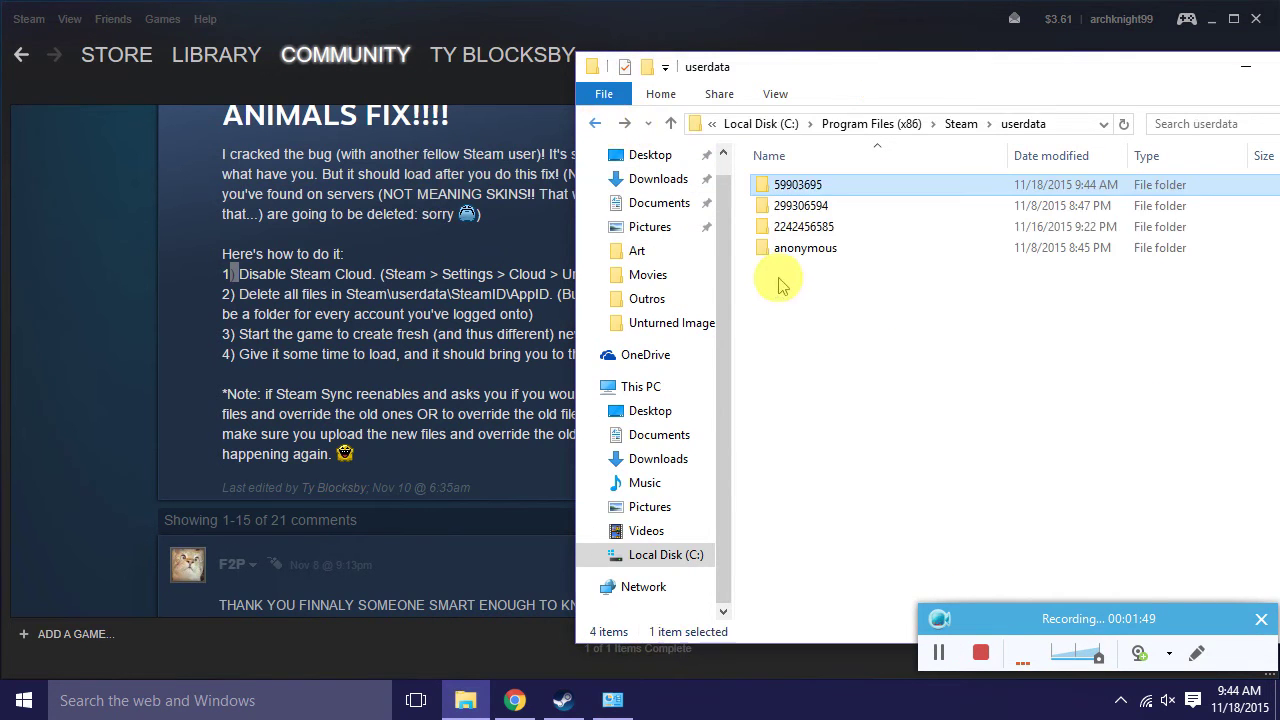
# Delete the five subfolders inside the second account folder.
pyautogui.doubleClick(800, 206)
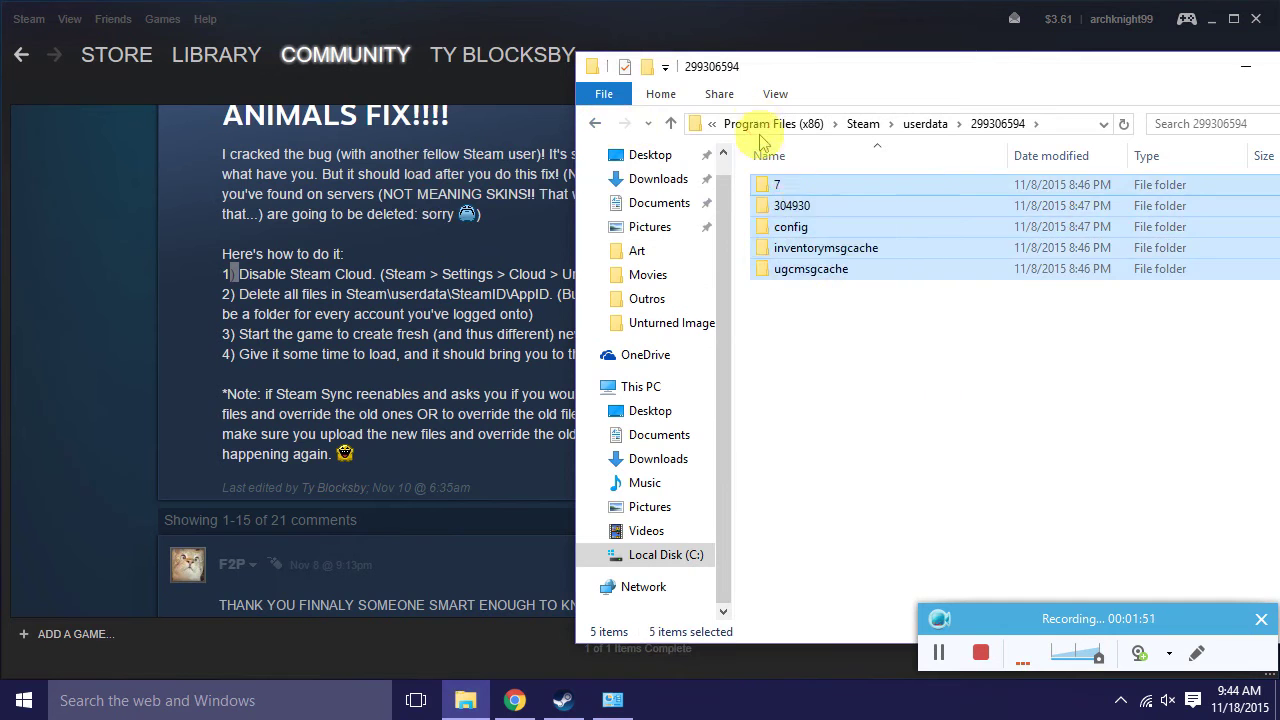
pyautogui.rightClick(790, 175)
pyautogui.click(783, 375)
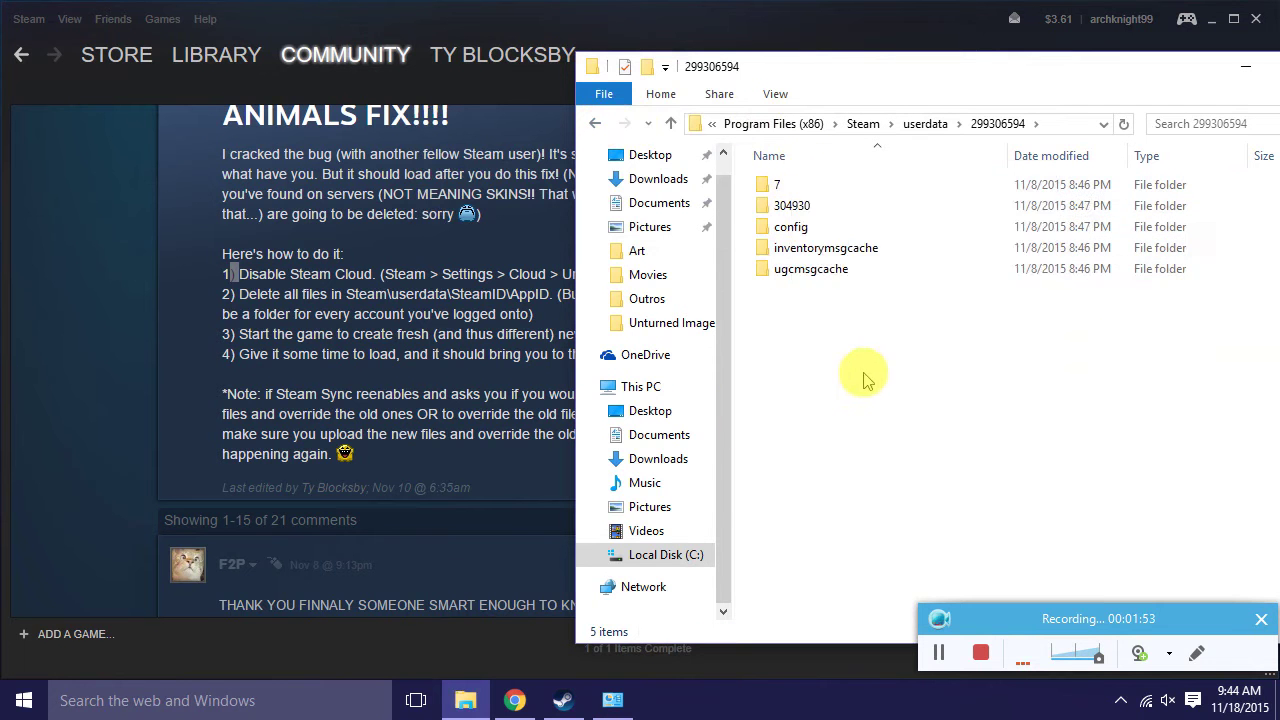
pyautogui.moveTo(857, 371); pyautogui.dragTo(780, 145)
pyautogui.rightClick(796, 226)
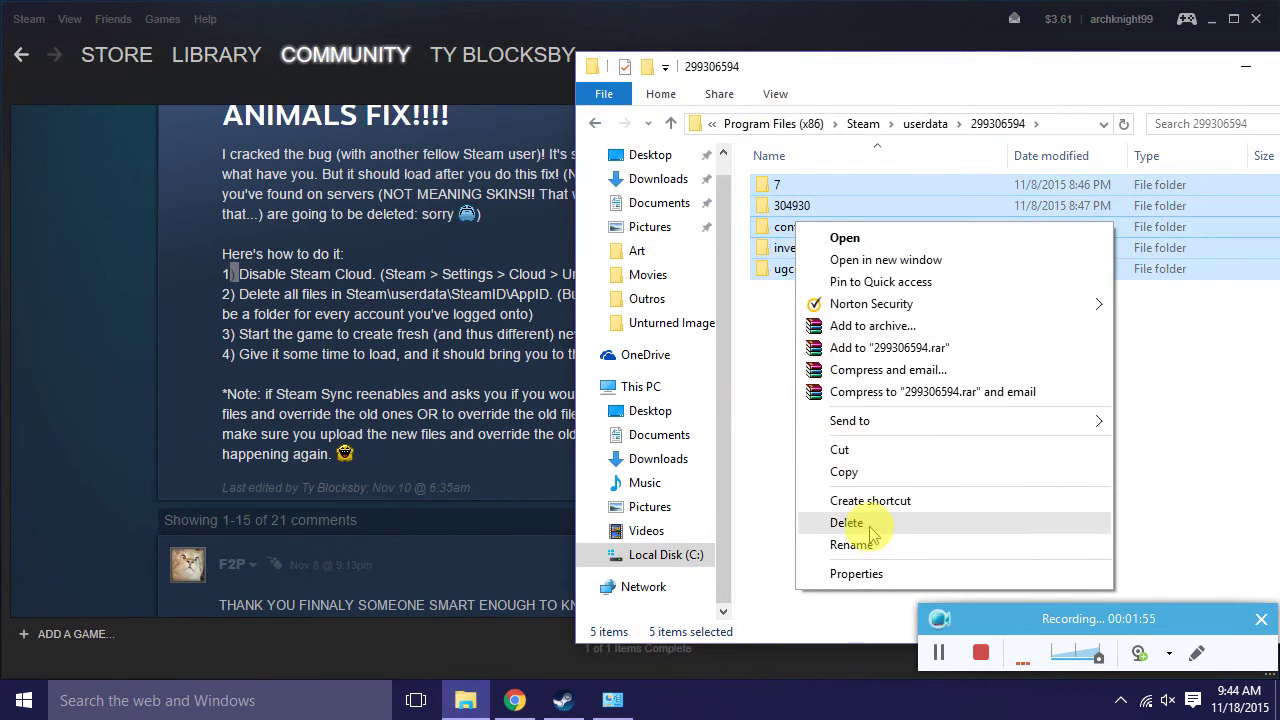
pyautogui.click(848, 523)
pyautogui.click(597, 123)
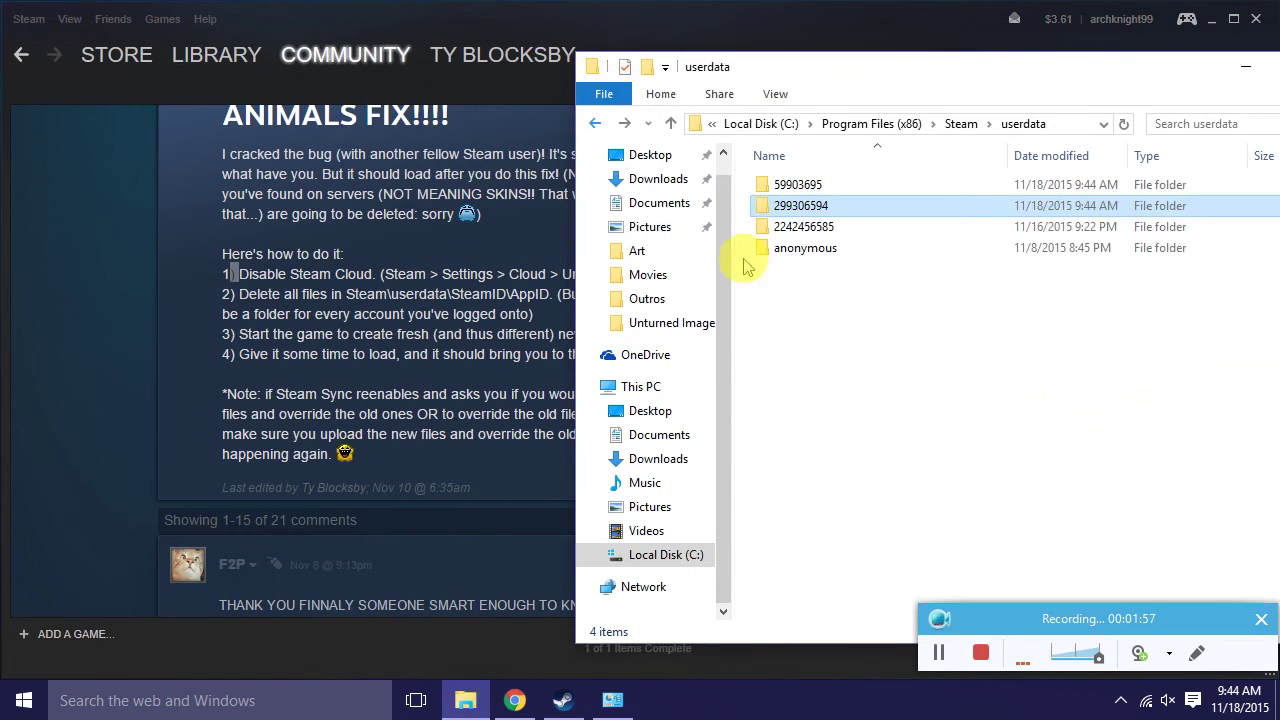
# Delete the inventorymsgcache folder from the third account folder.
pyautogui.click(803, 228)
pyautogui.doubleClick(803, 228)
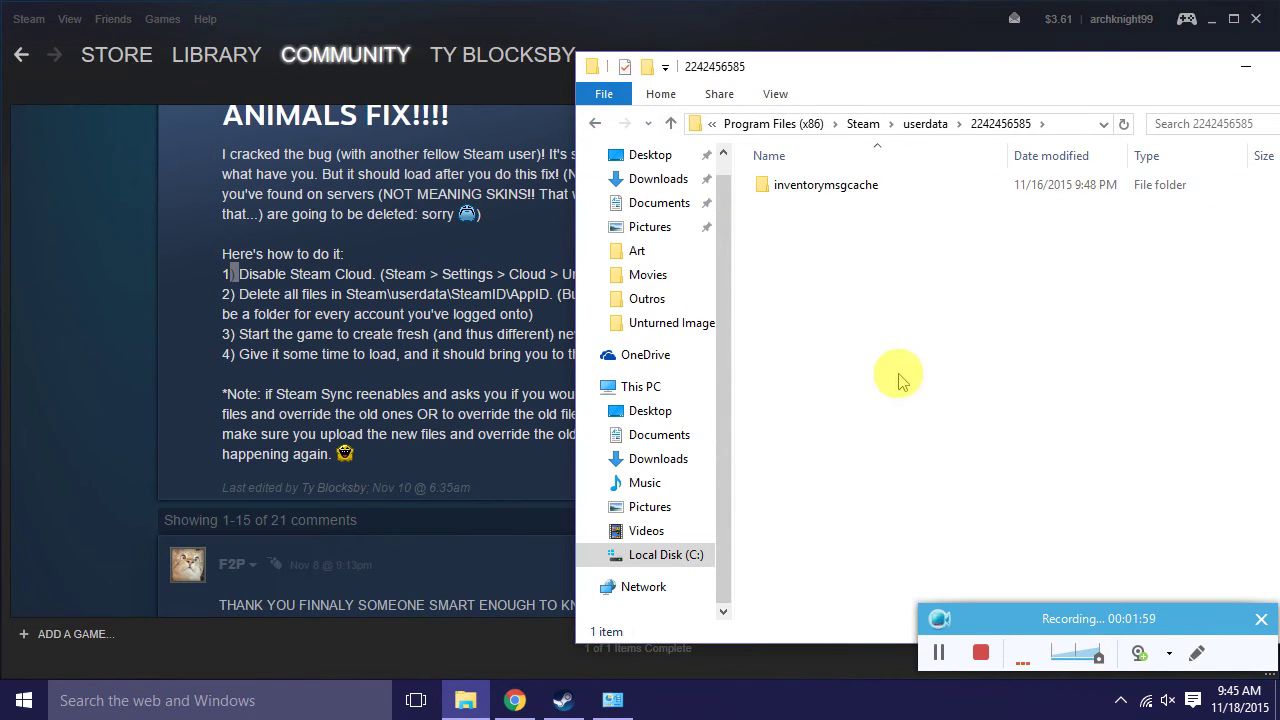
pyautogui.click(820, 185)
pyautogui.rightClick(829, 186)
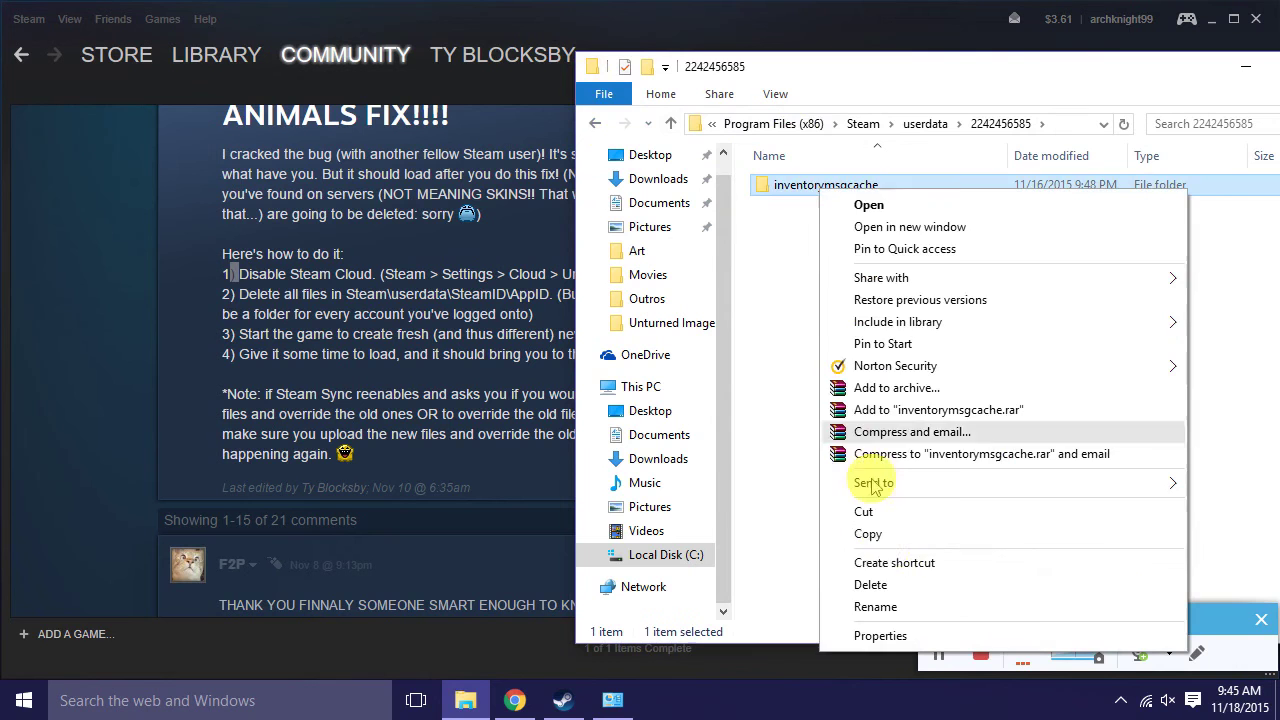
pyautogui.click(889, 586)
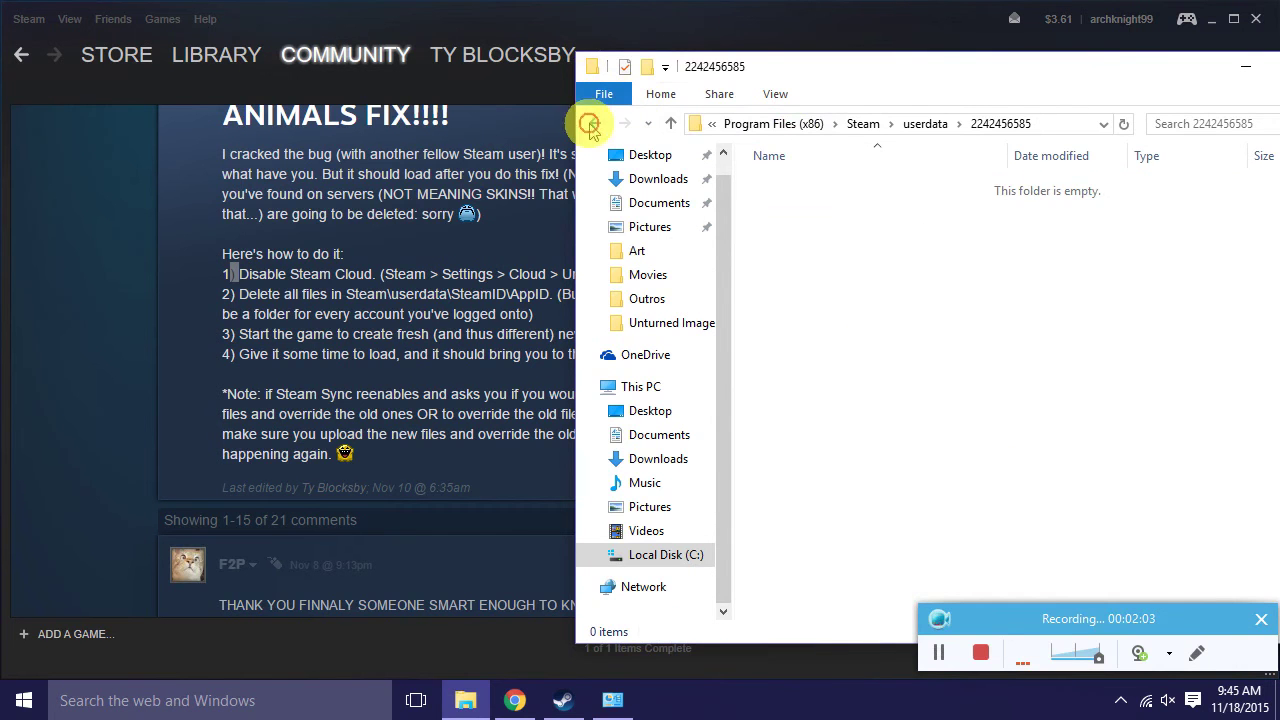
pyautogui.click(595, 123)
# Check the anonymous folder without deleting anything, then close File Explorer.
pyautogui.doubleClick(818, 260)
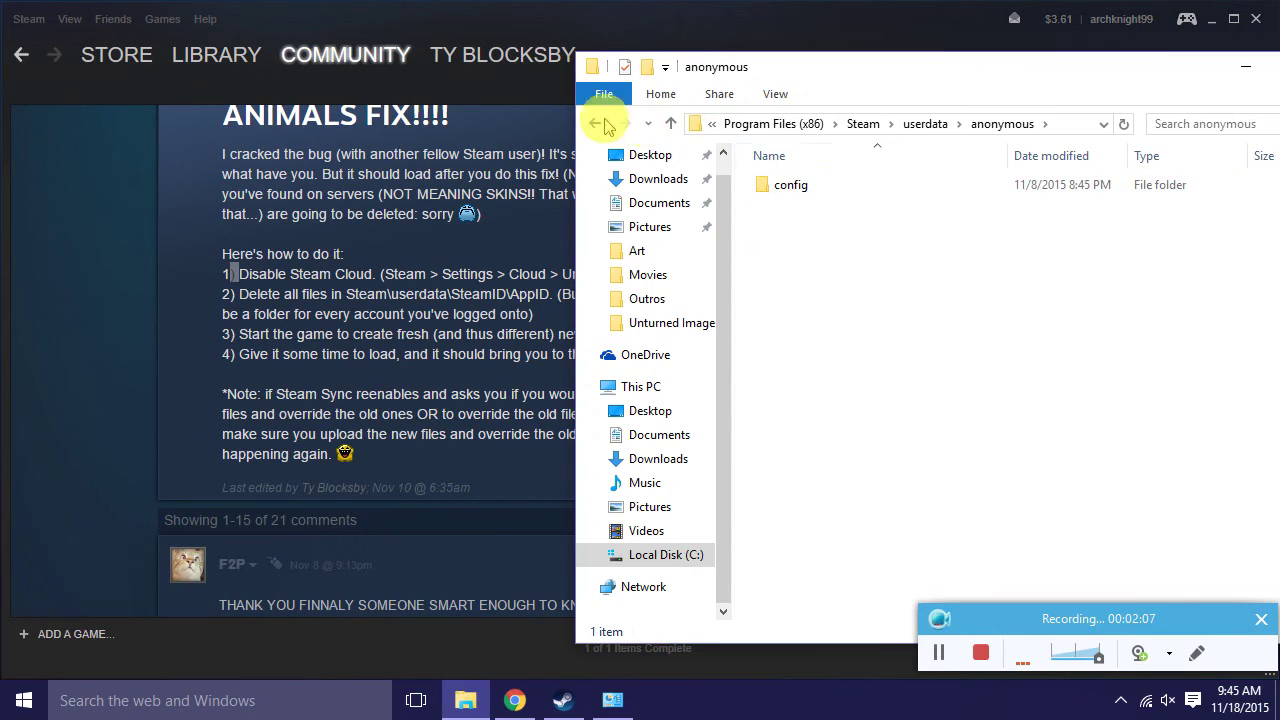
pyautogui.click(595, 123)
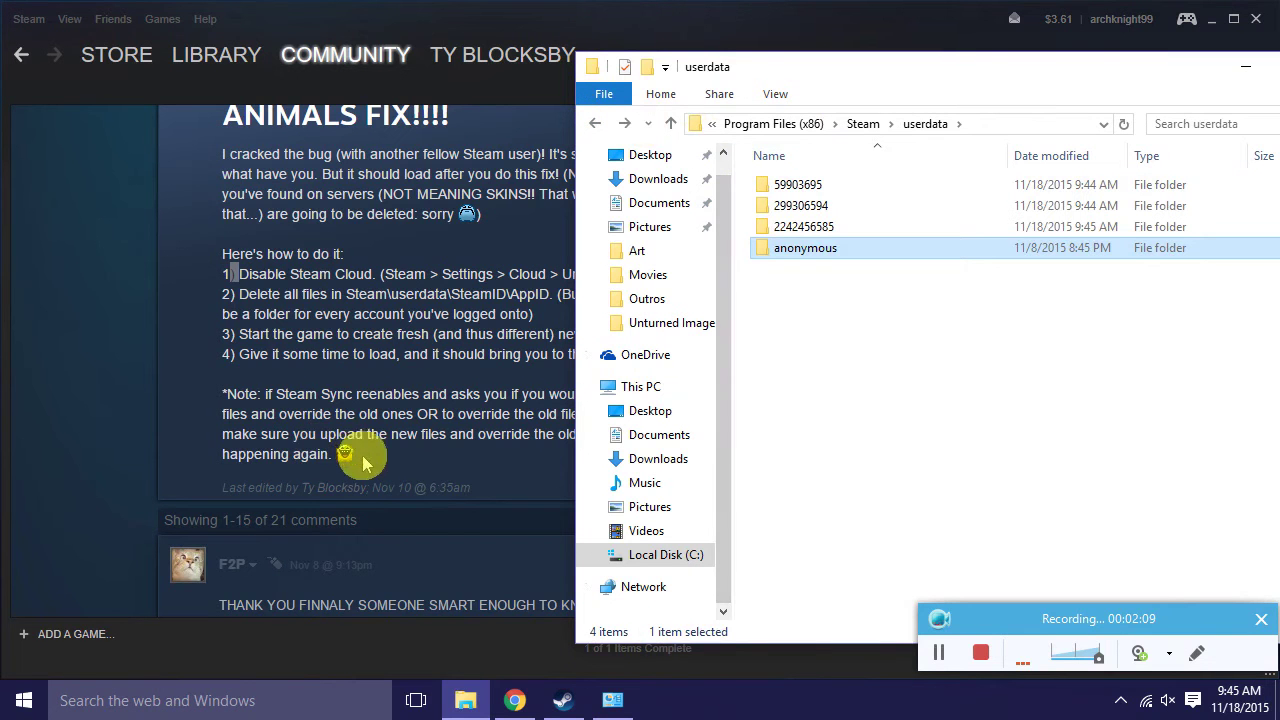
pyautogui.moveTo(1245, 82); pyautogui.dragTo(892, 72)
pyautogui.click(986, 64)
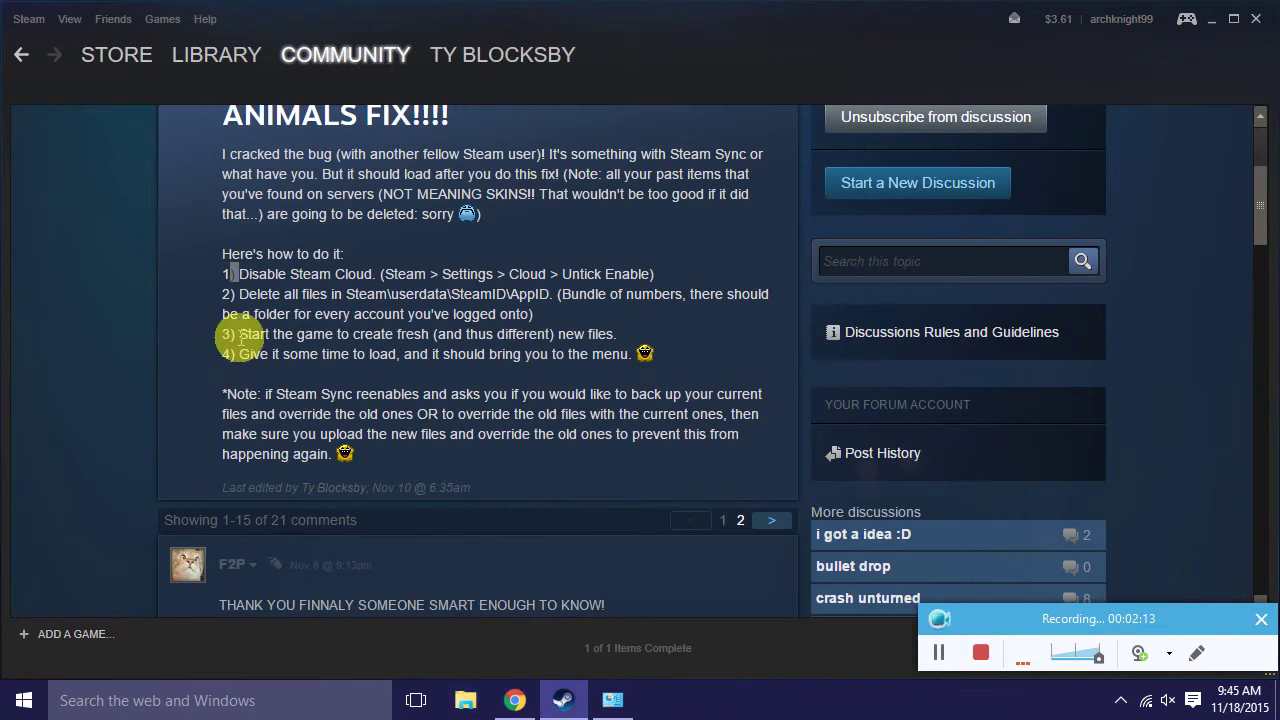
# Launch Unturned from Favorites in the Steam Library's Games list.
pyautogui.moveTo(252, 334); pyautogui.dragTo(587, 334)
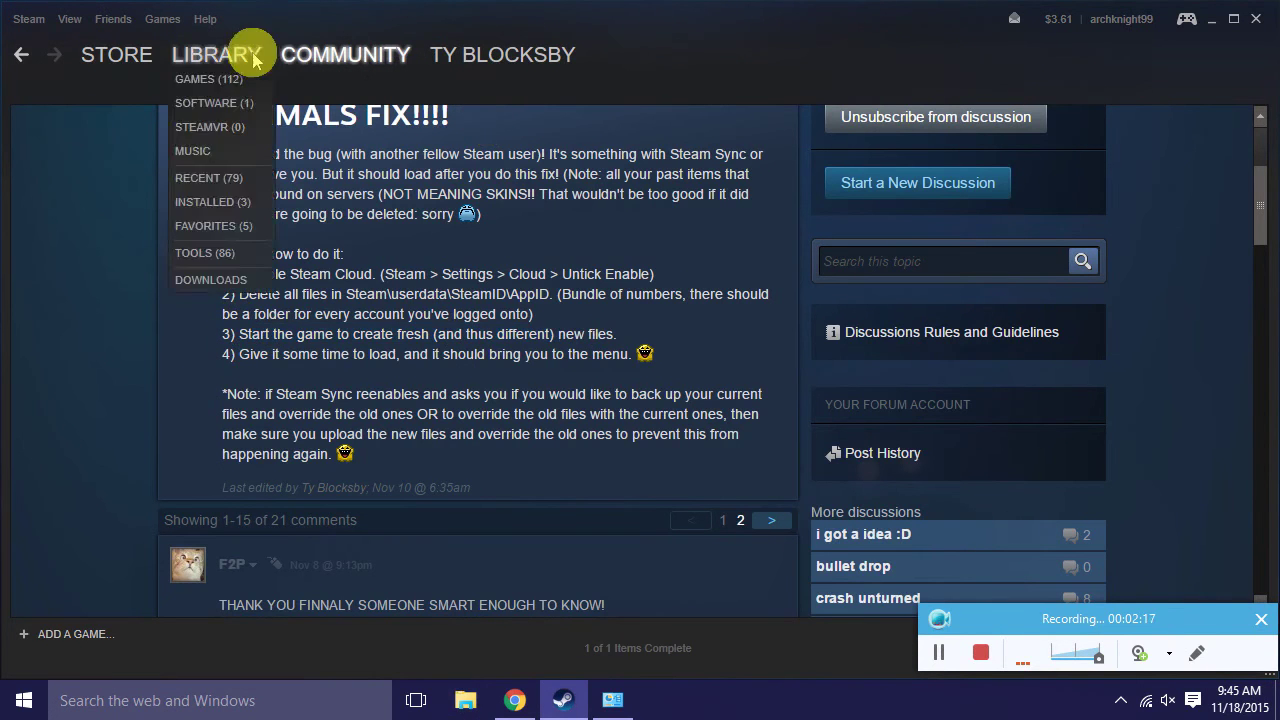
pyautogui.click(205, 277)
pyautogui.click(214, 57)
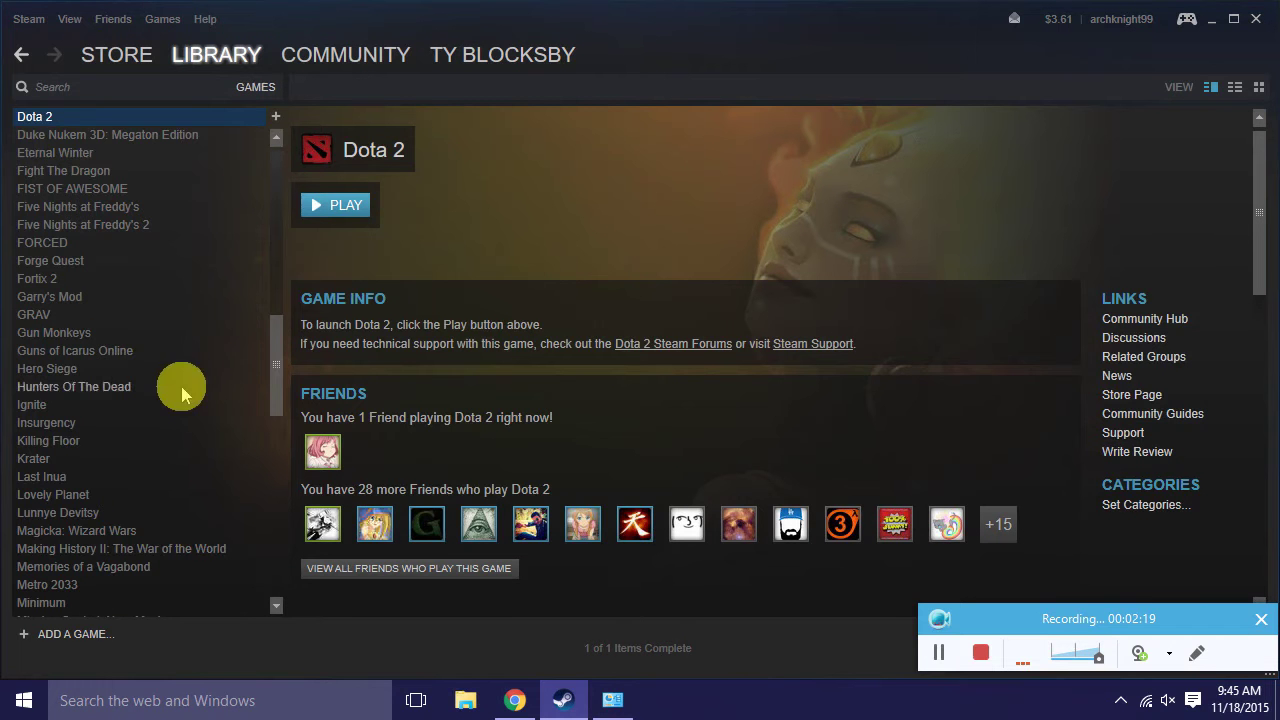
pyautogui.scroll(5, 89, 178)
pyautogui.scroll(8, 89, 178)
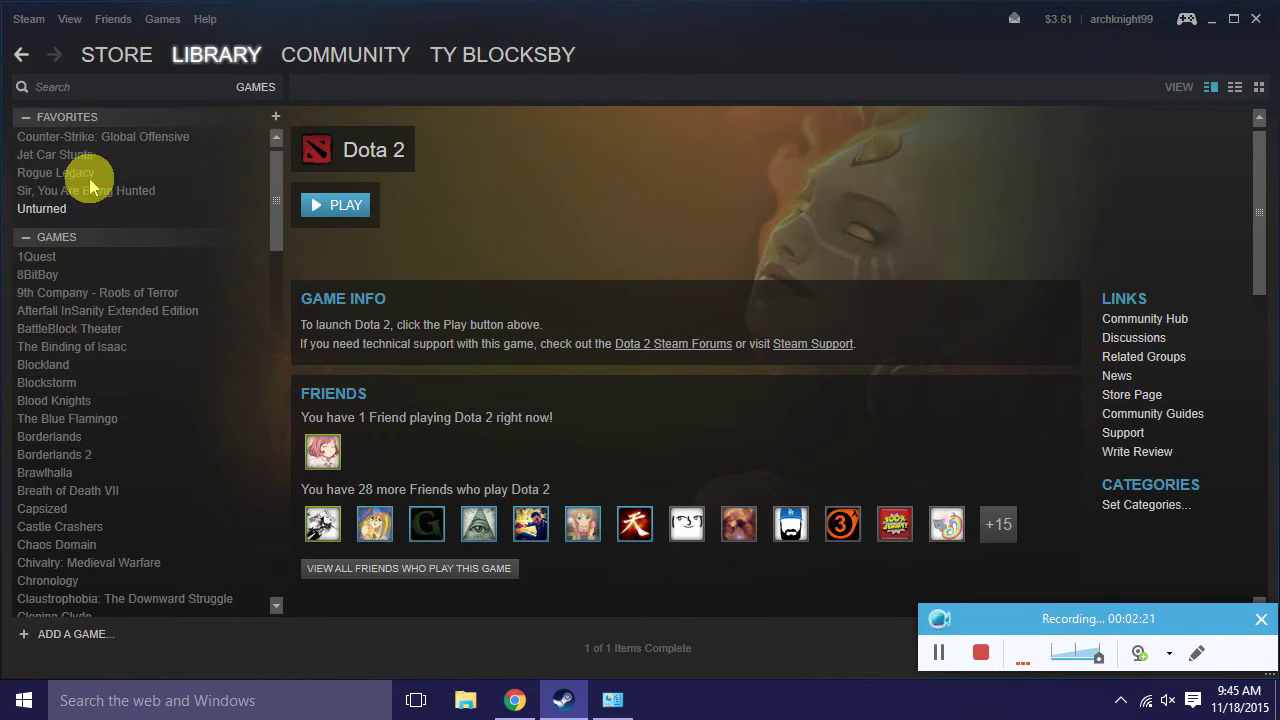
pyautogui.click(50, 211)
pyautogui.click(316, 210)
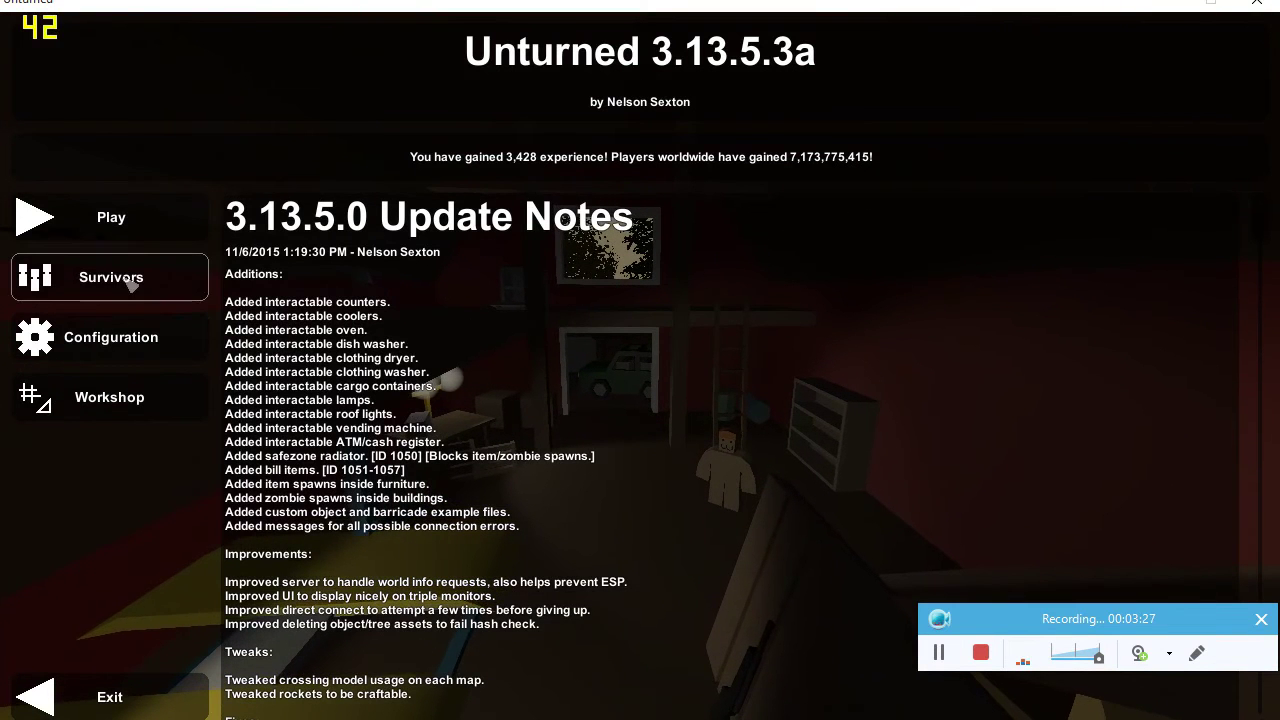
# Equip the Jack-o-Lantern cosmetic from the survivor's inventory in Unturned.
pyautogui.click(108, 220)
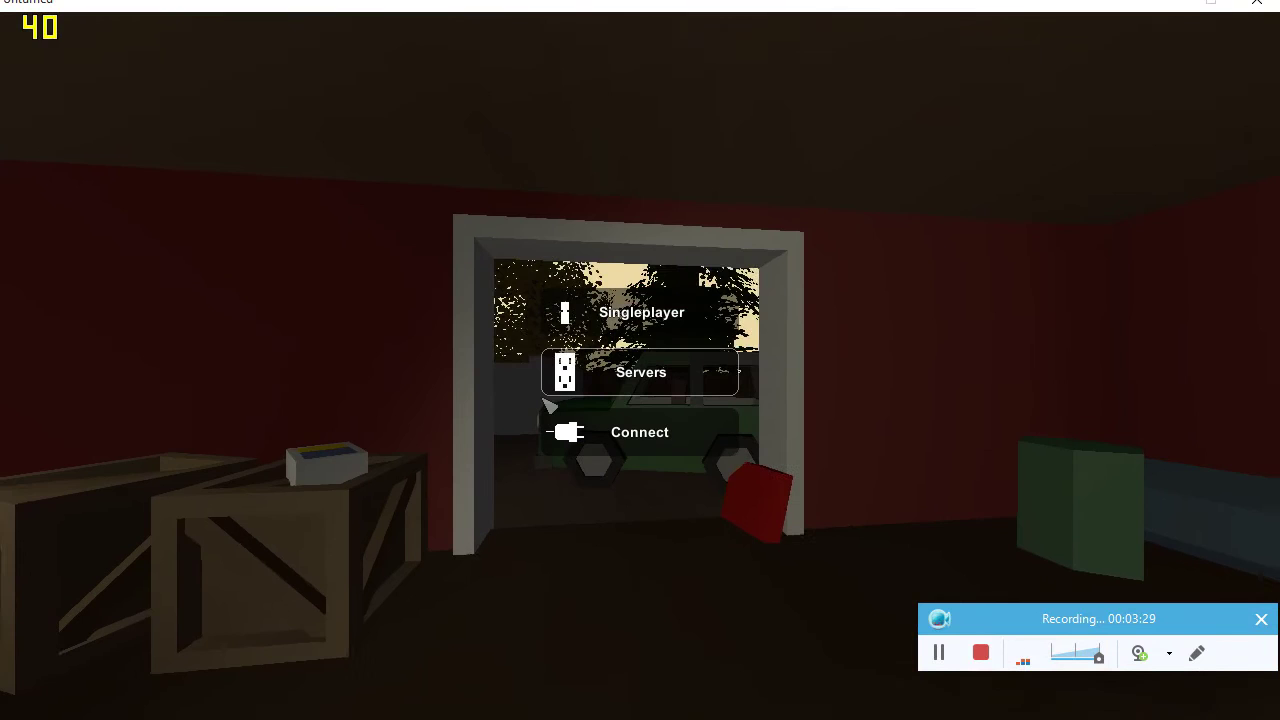
pyautogui.press('Escape')
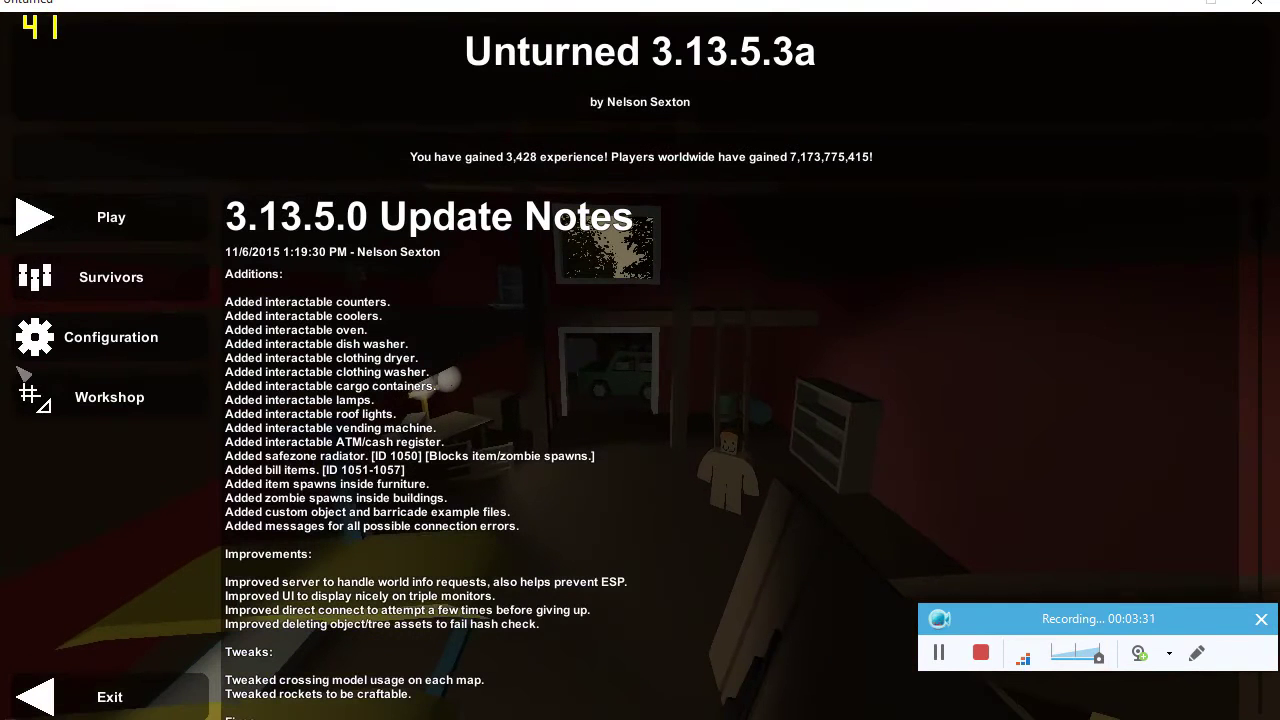
pyautogui.click(100, 277)
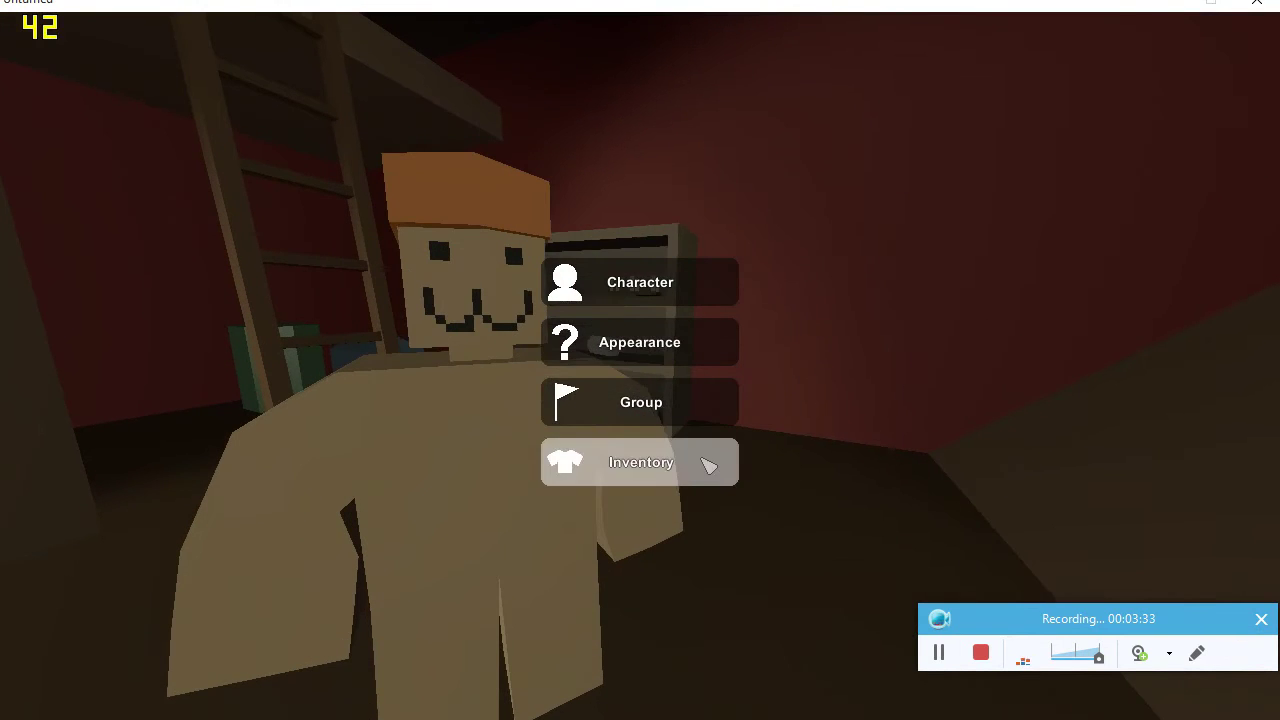
pyautogui.click(629, 460)
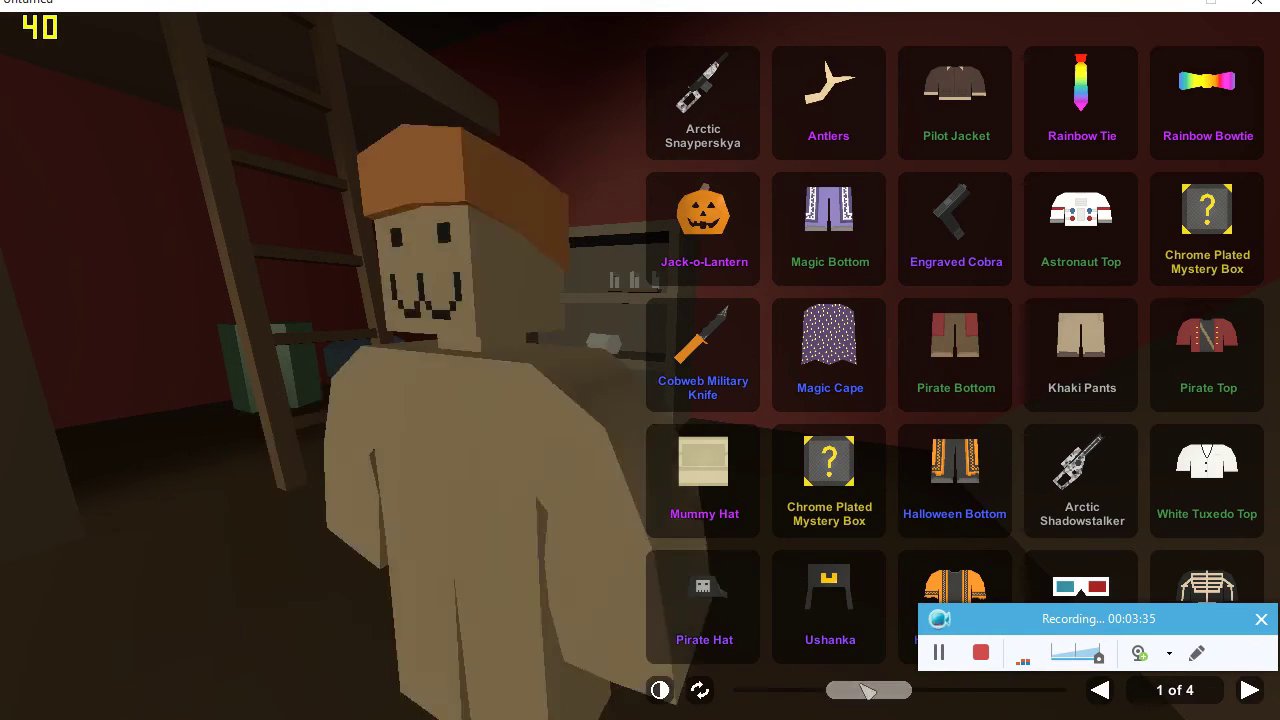
pyautogui.click(678, 226)
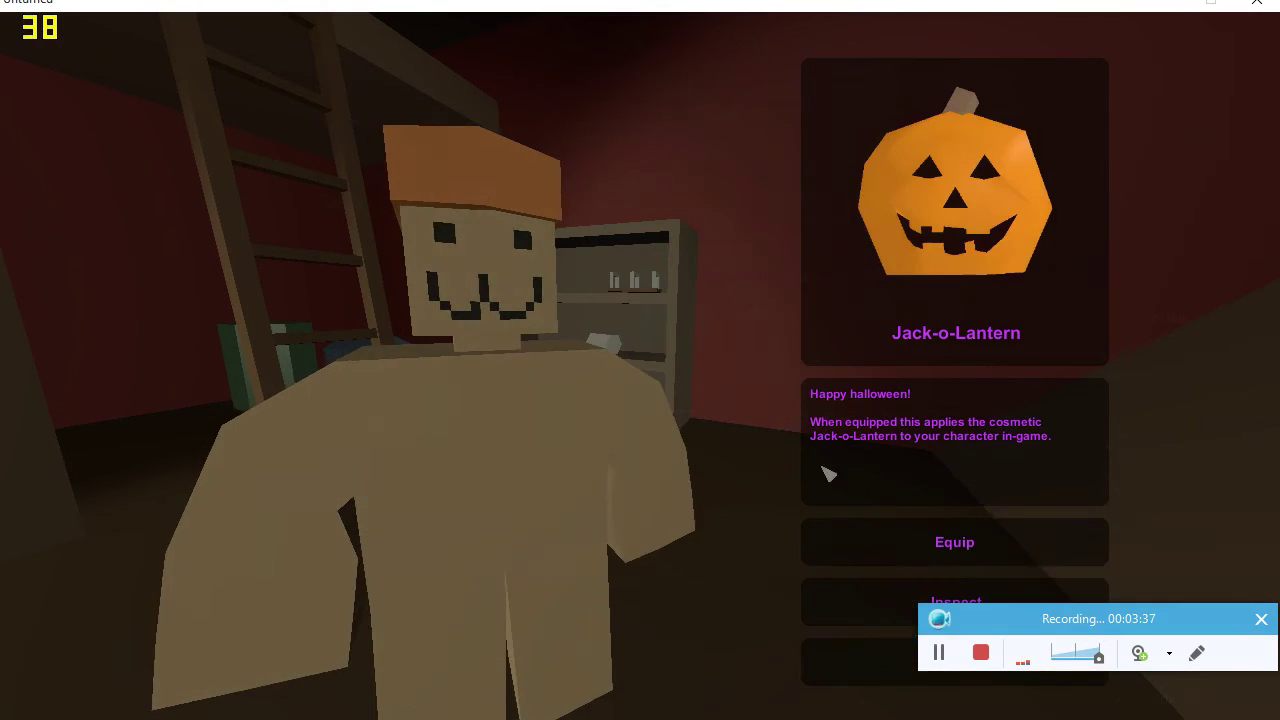
pyautogui.click(920, 556)
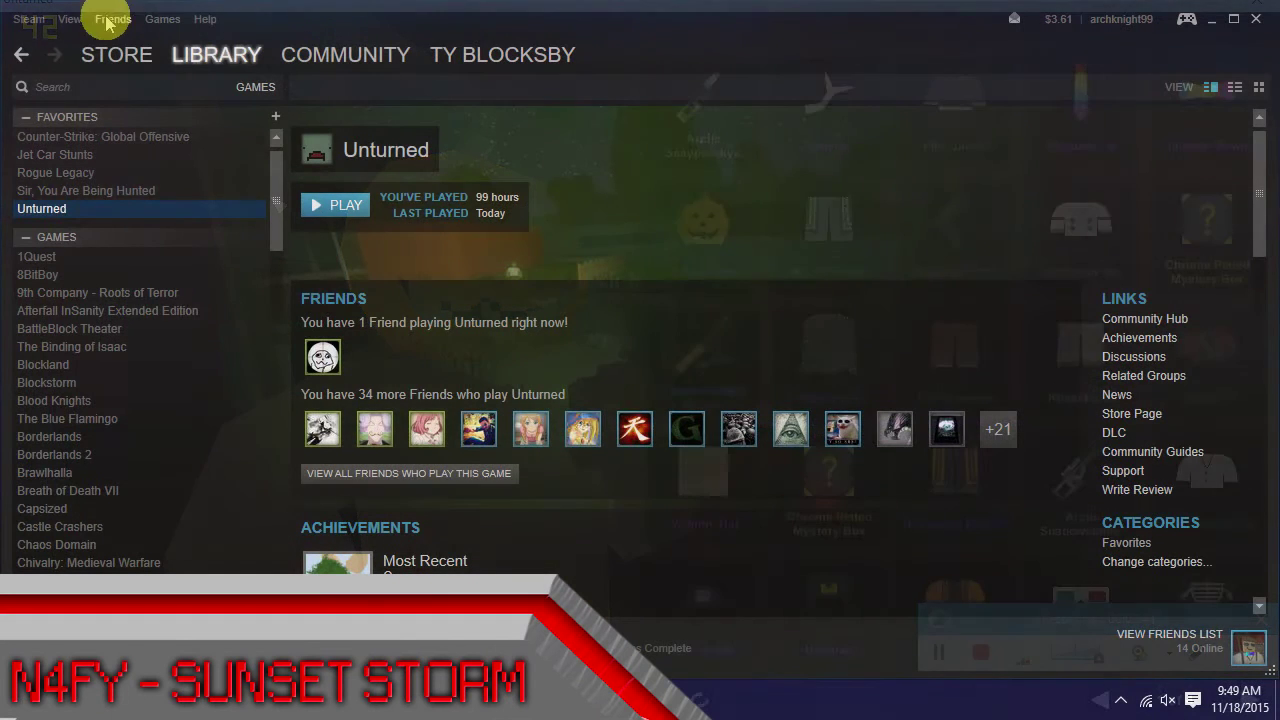
# Re-tick 'Enable Steam Cloud synchronization' on the Settings Cloud page and save with OK.
pyautogui.click(26, 18)
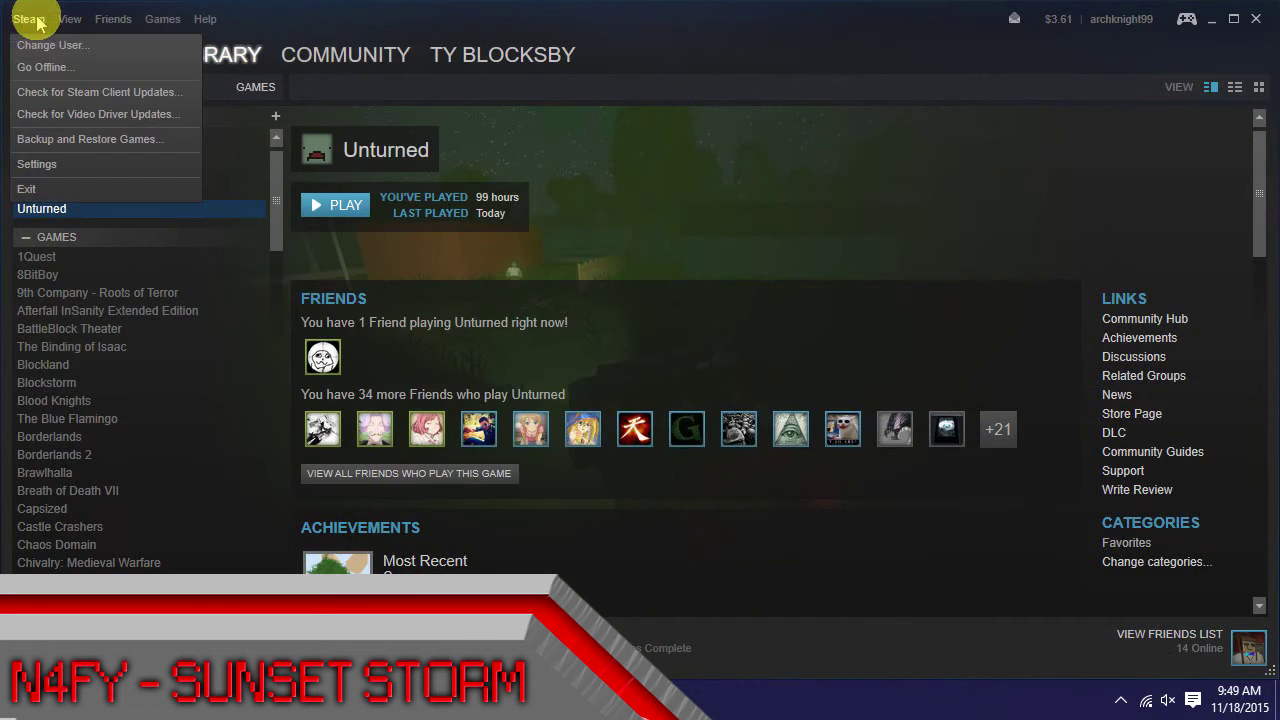
pyautogui.click(36, 163)
pyautogui.click(582, 140)
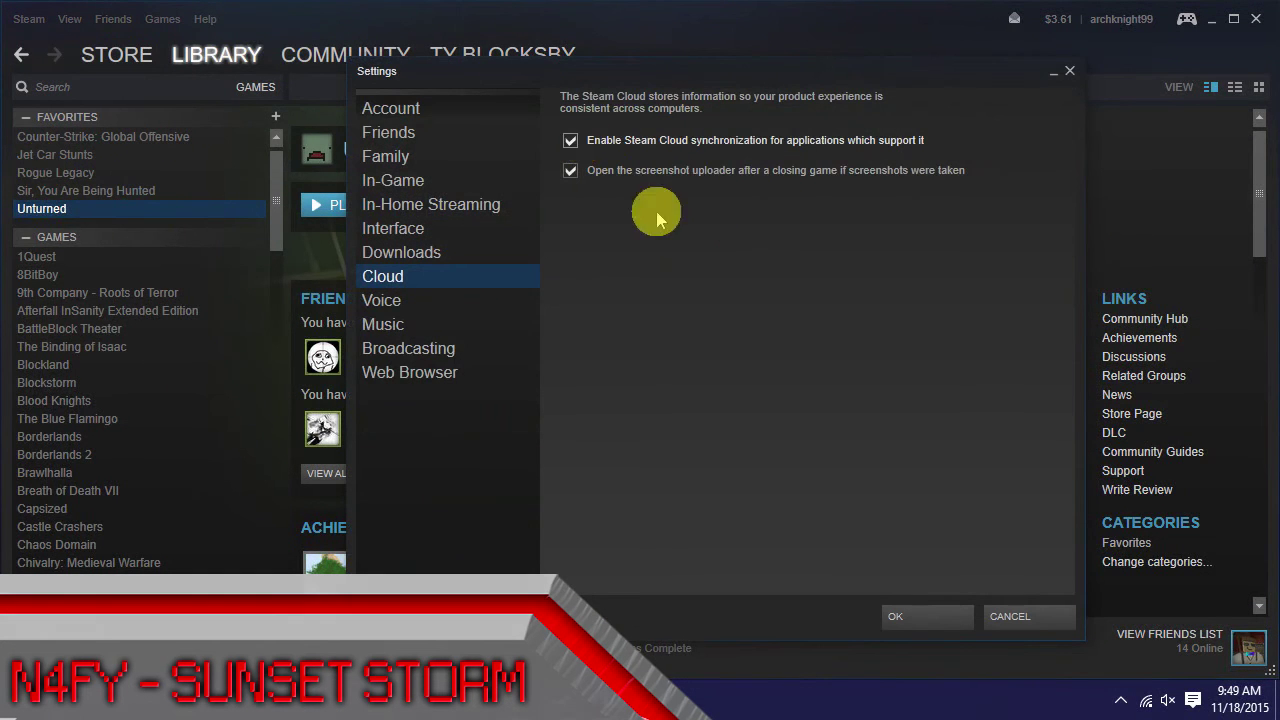
pyautogui.click(915, 615)
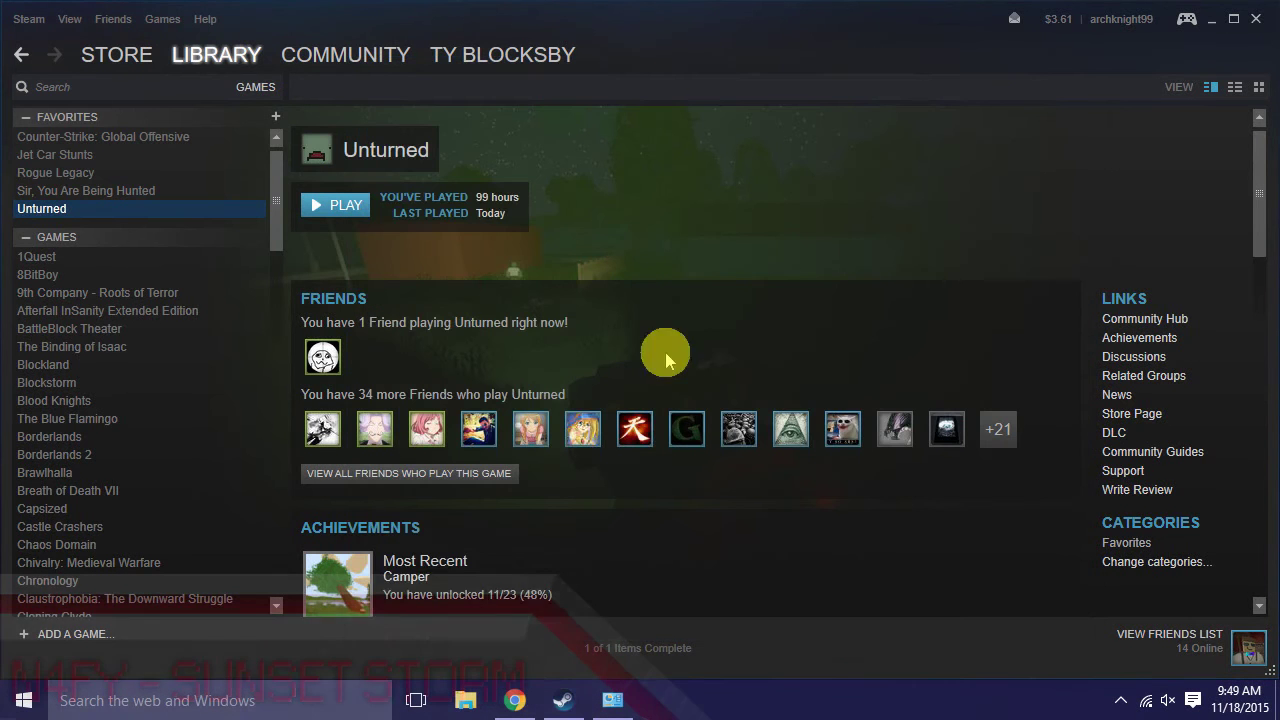
# Exit Steam completely using its system tray icon's menu.
pyautogui.scroll(-1, 450, 290)
pyautogui.scroll(-3, 172, 318)
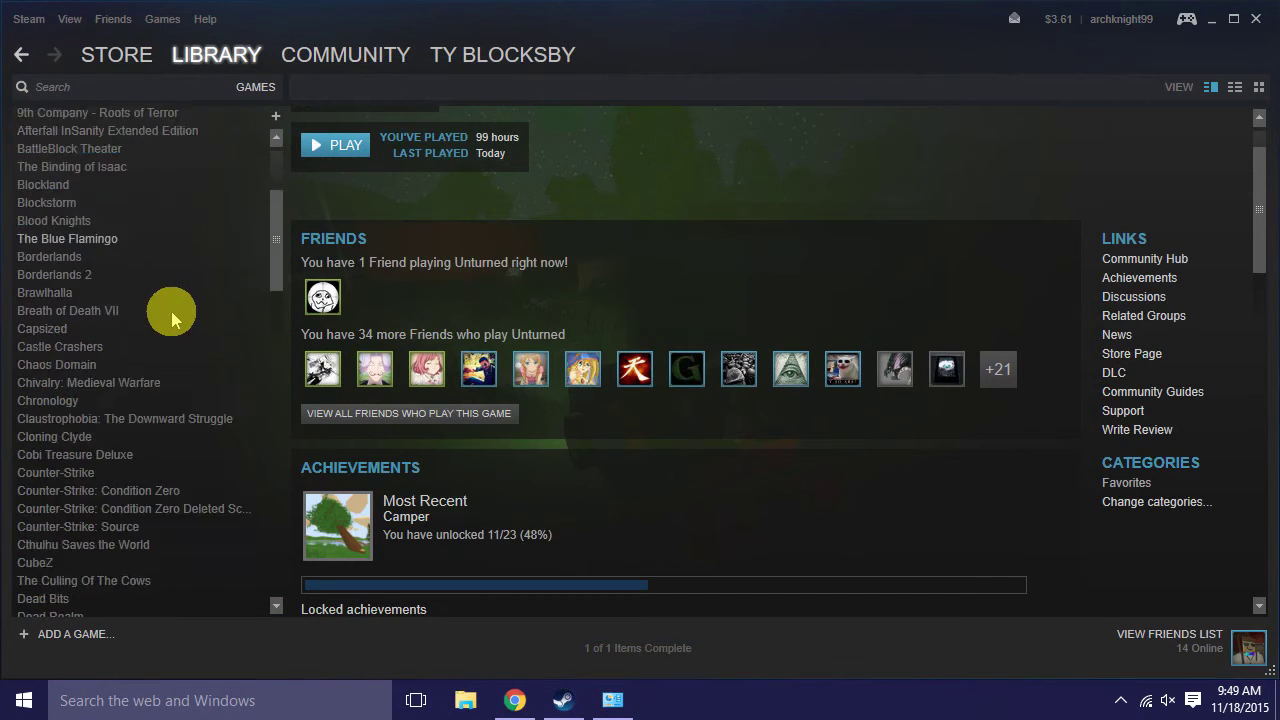
pyautogui.scroll(3, 172, 310)
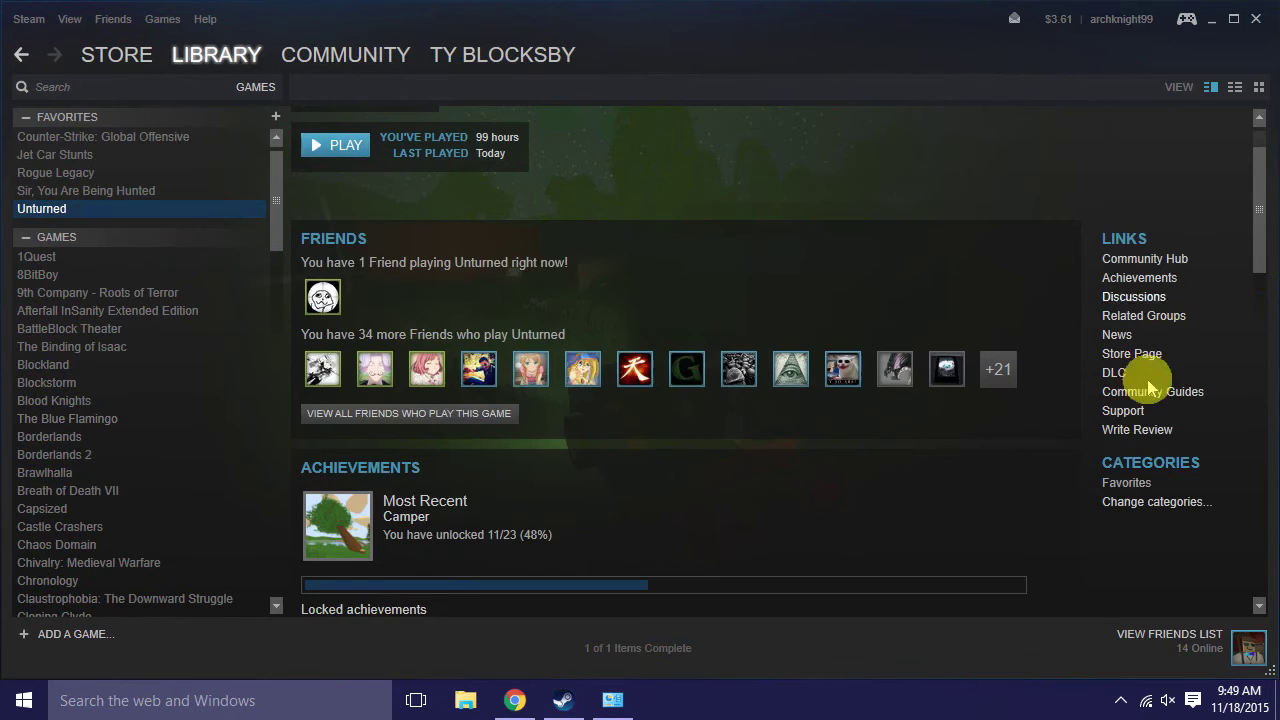
pyautogui.scroll(1, 1155, 420)
pyautogui.click(1121, 700)
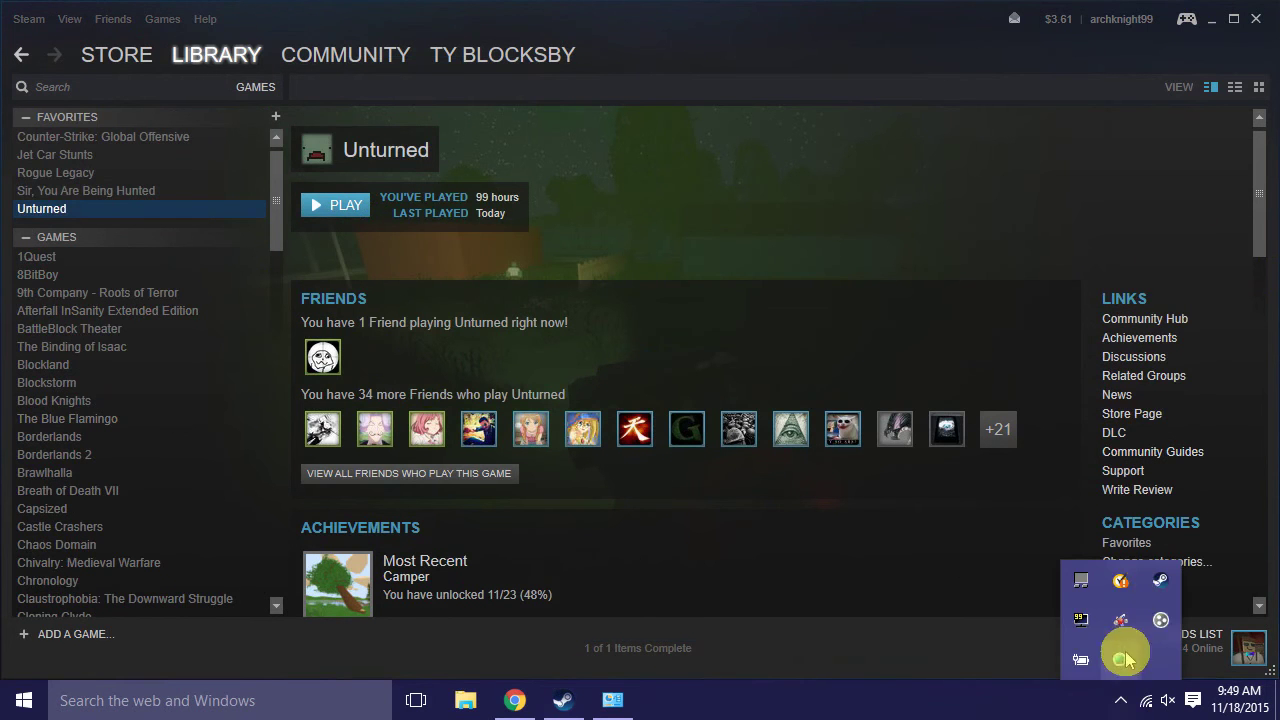
pyautogui.rightClick(1158, 580)
pyautogui.click(1105, 586)
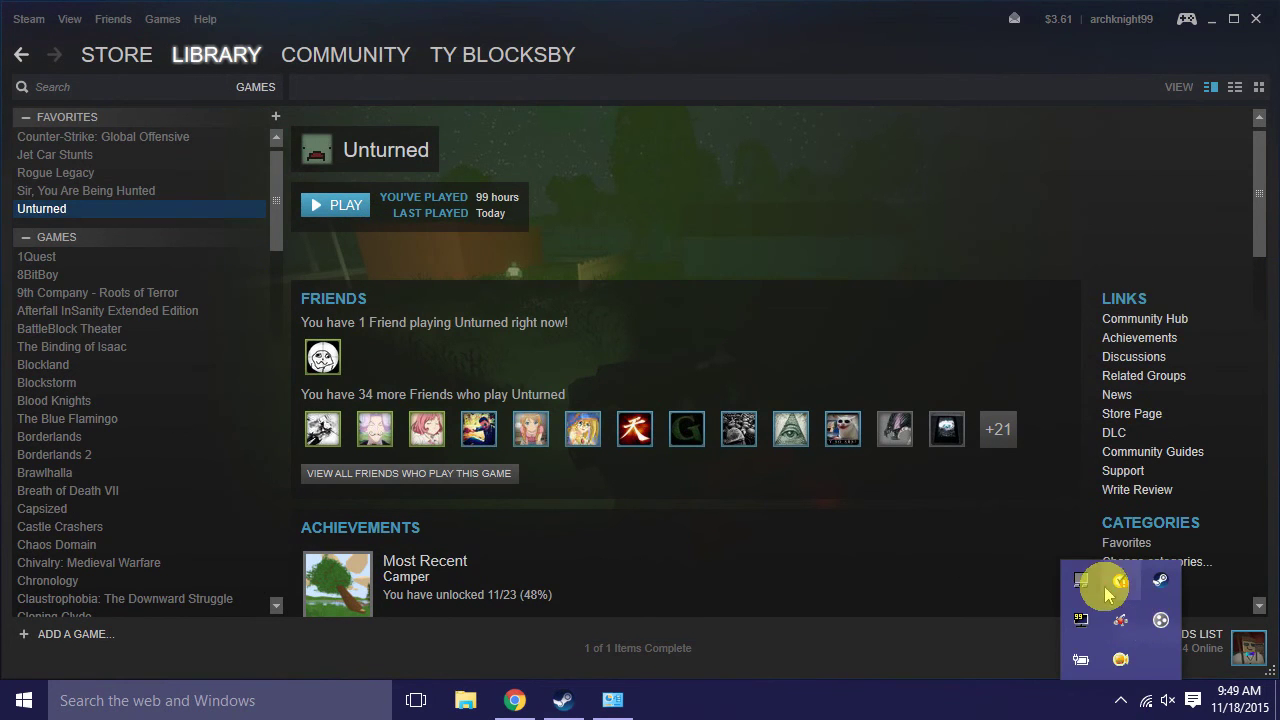
# Relaunch Steam from its desktop shortcut and wait for the client window.
pyautogui.doubleClick(40, 32)
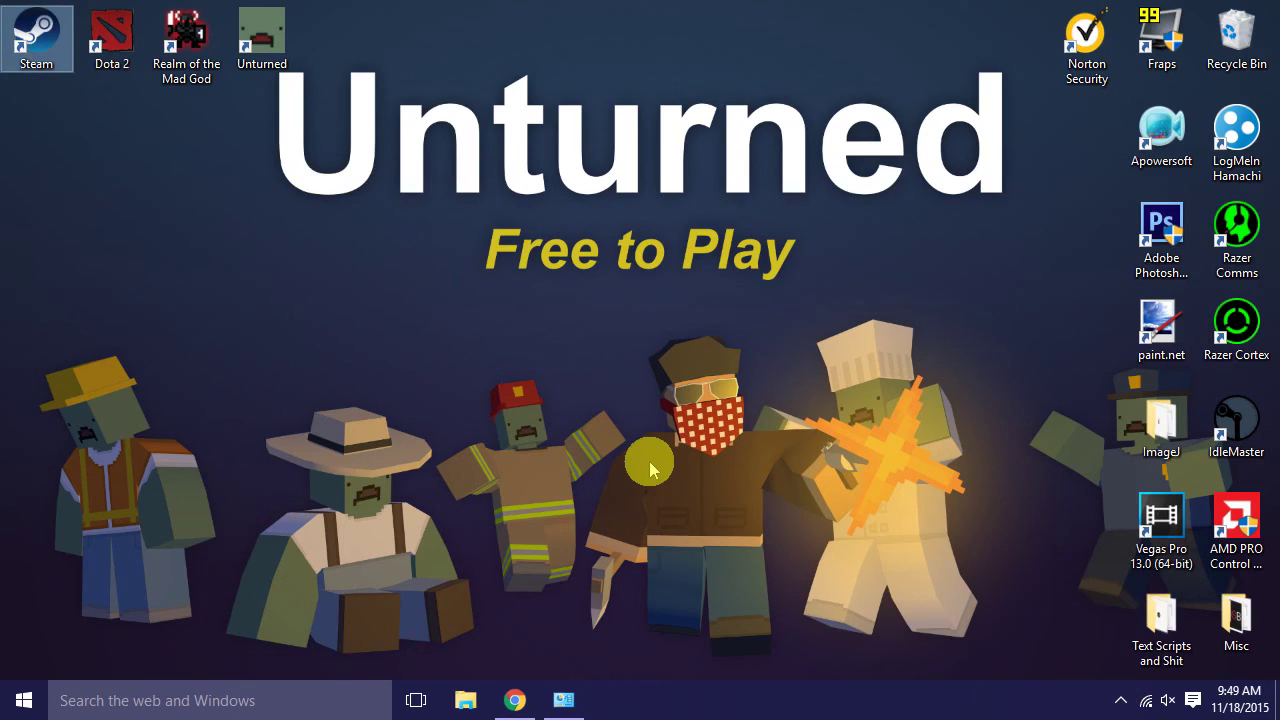
pyautogui.click(1120, 700)
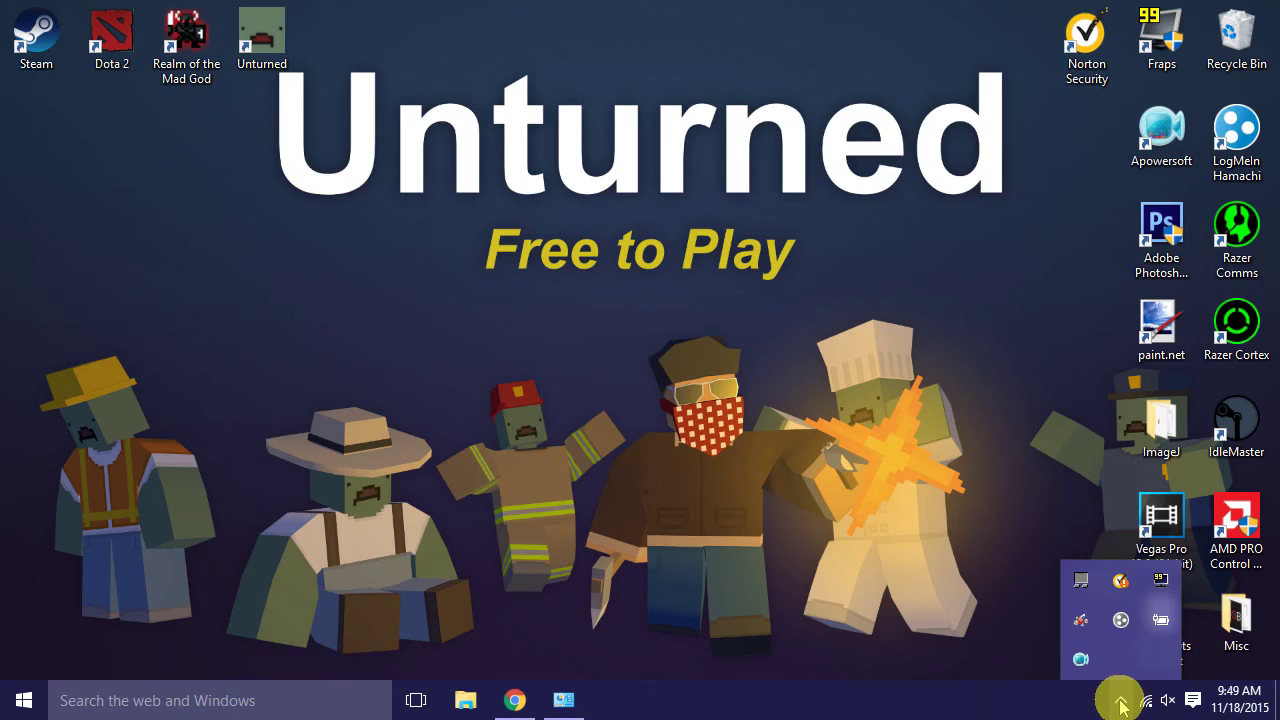
pyautogui.click(985, 628)
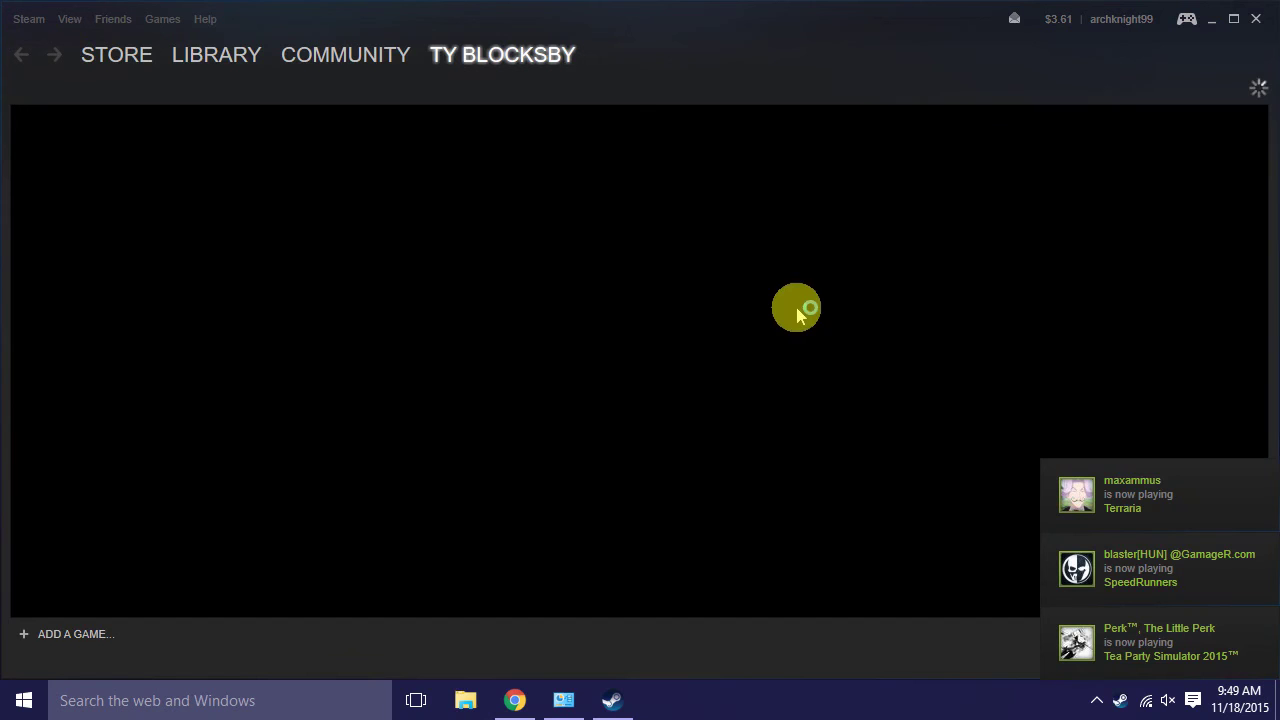
# Verify Cloud sync is still enabled in Settings, then launch Unturned from the Library.
pyautogui.click(217, 46)
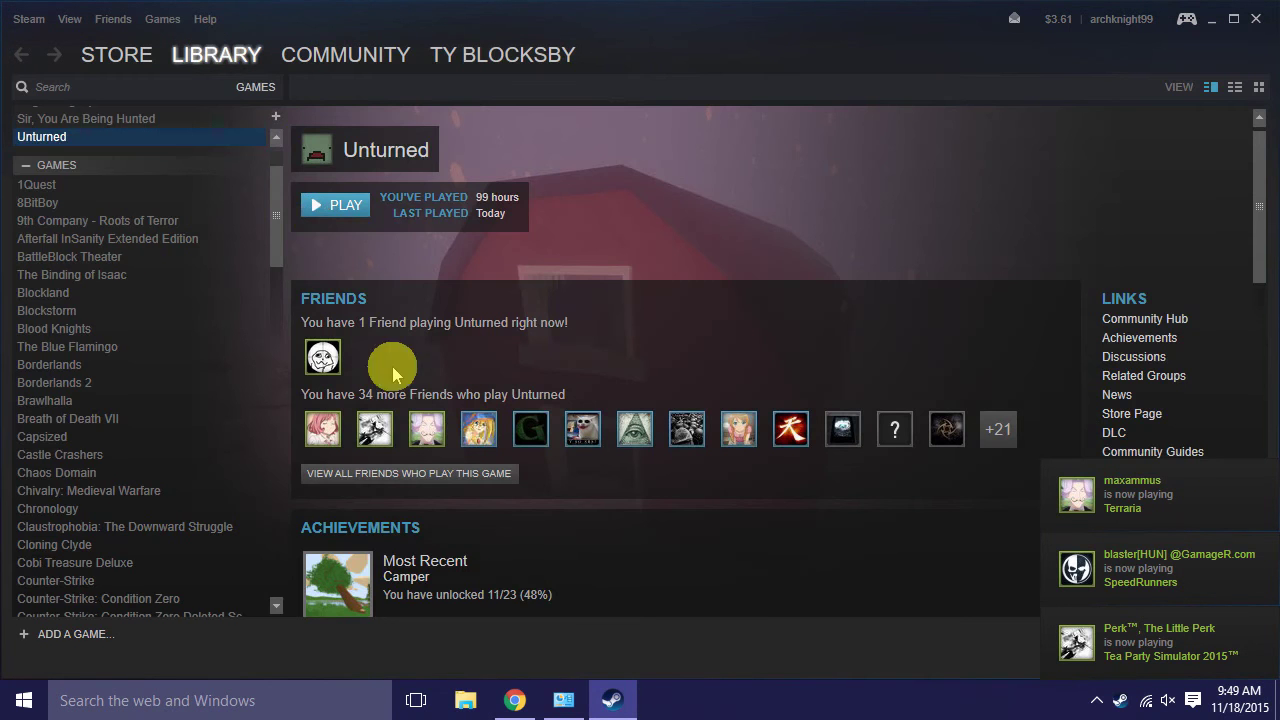
pyautogui.scroll(-1, 1034, 180)
pyautogui.scroll(1, 1029, 206)
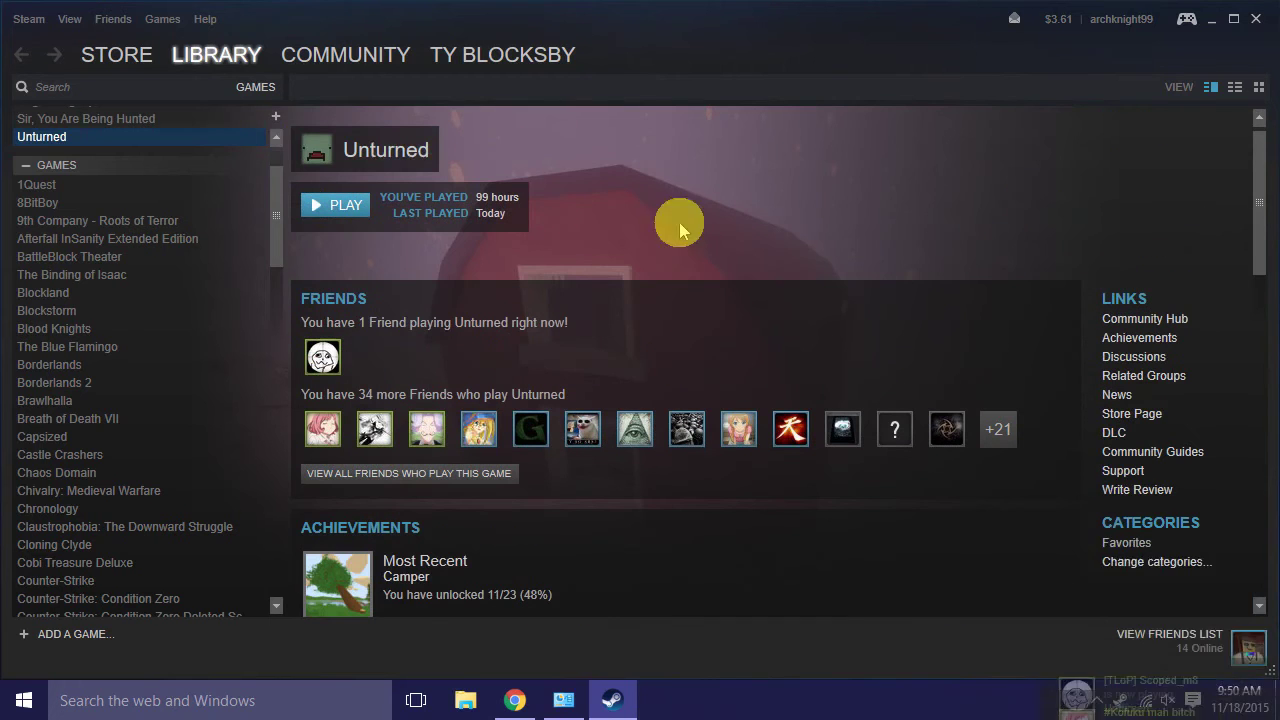
pyautogui.click(27, 17)
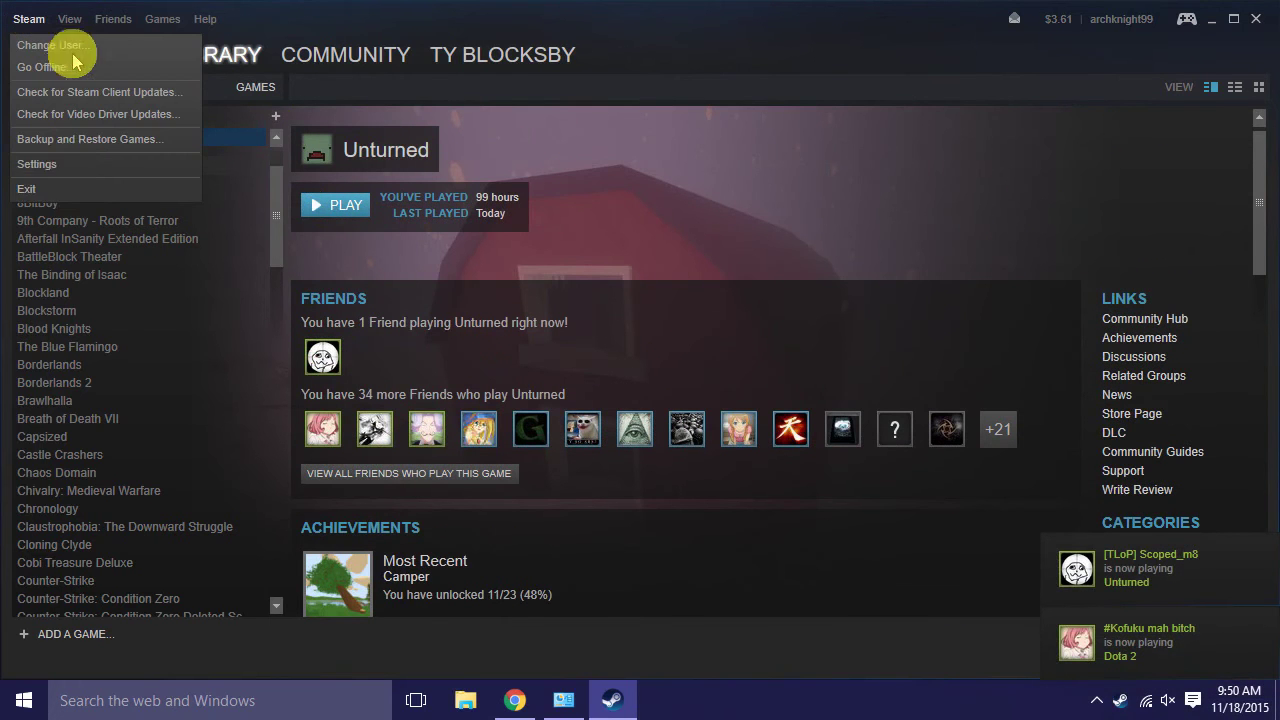
pyautogui.click(72, 175)
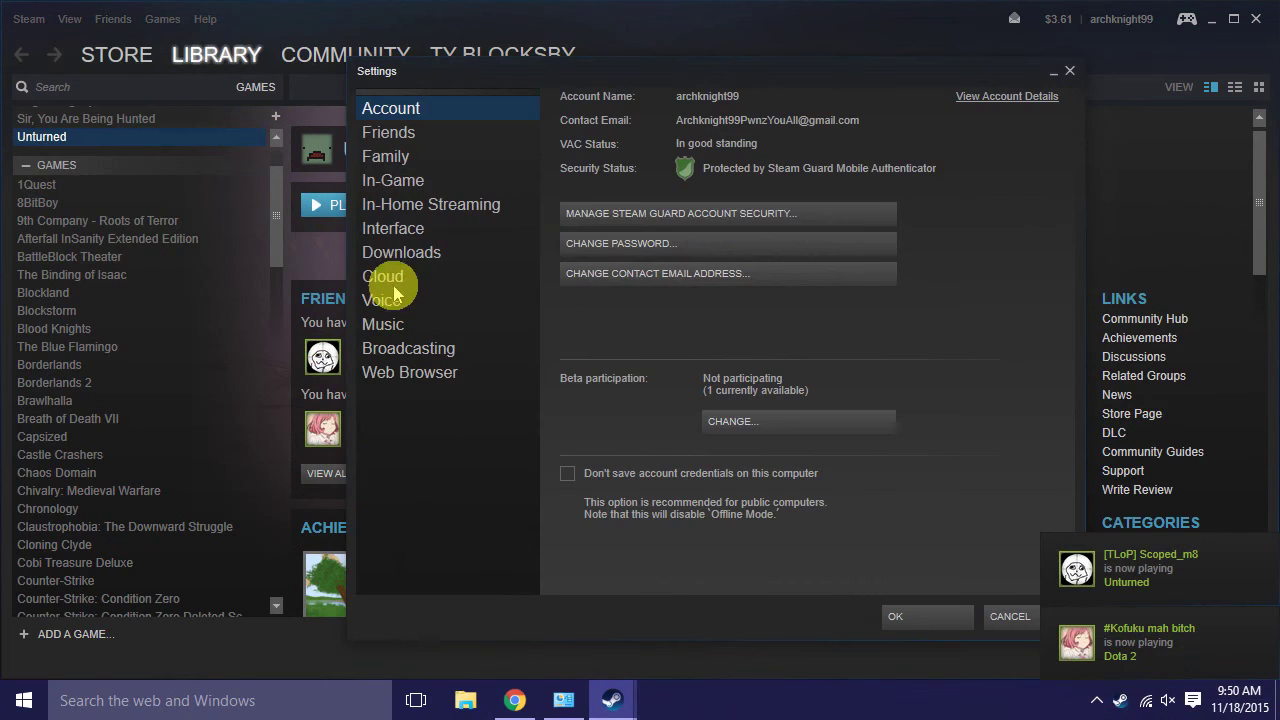
pyautogui.click(383, 278)
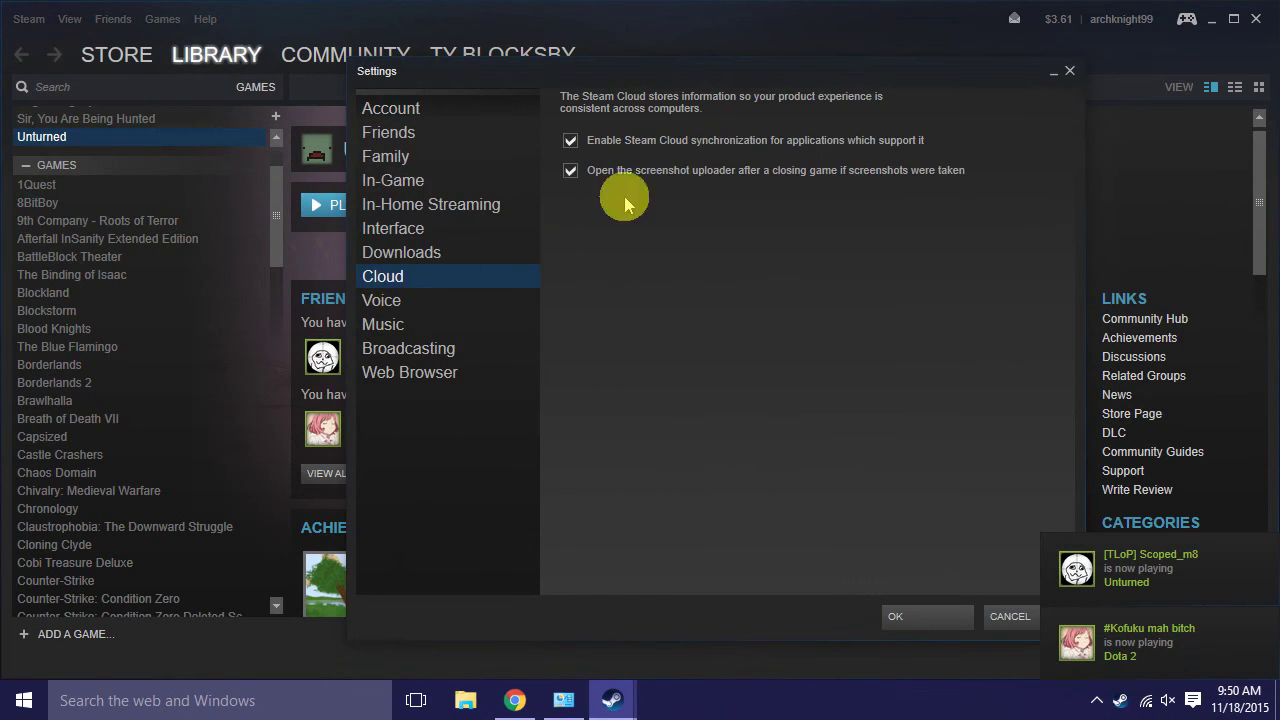
pyautogui.click(932, 614)
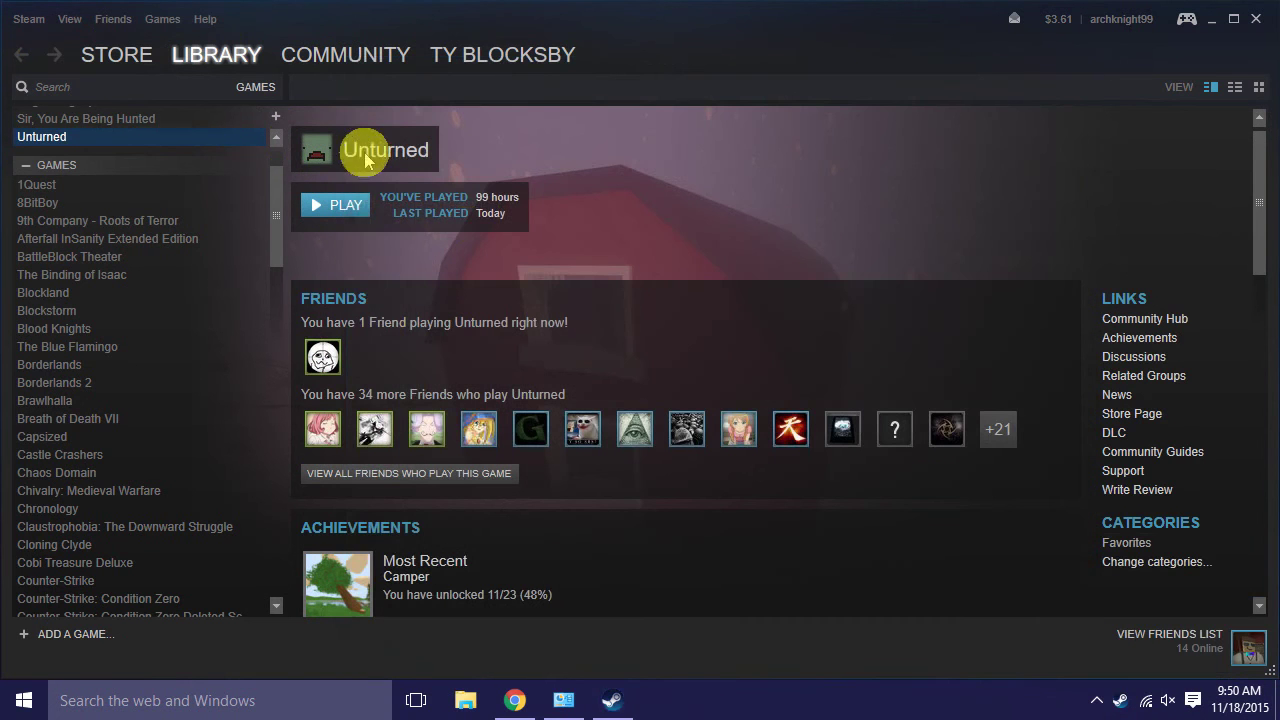
pyautogui.click(328, 214)
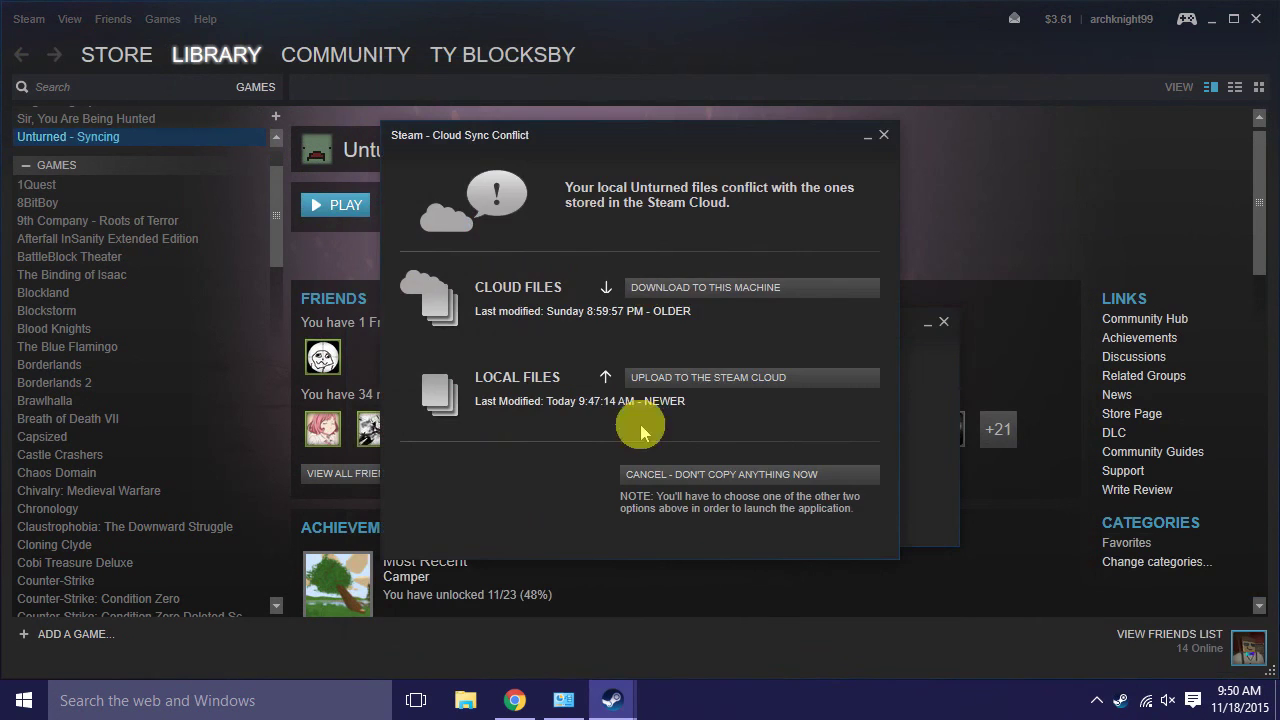
# Choose 'Upload to the Steam Cloud' in the Cloud Sync Conflict dialog.
pyautogui.moveTo(557, 141)
pyautogui.mouseDown()
pyautogui.moveTo(571, 137)
pyautogui.moveTo(563, 145)
pyautogui.mouseUp()
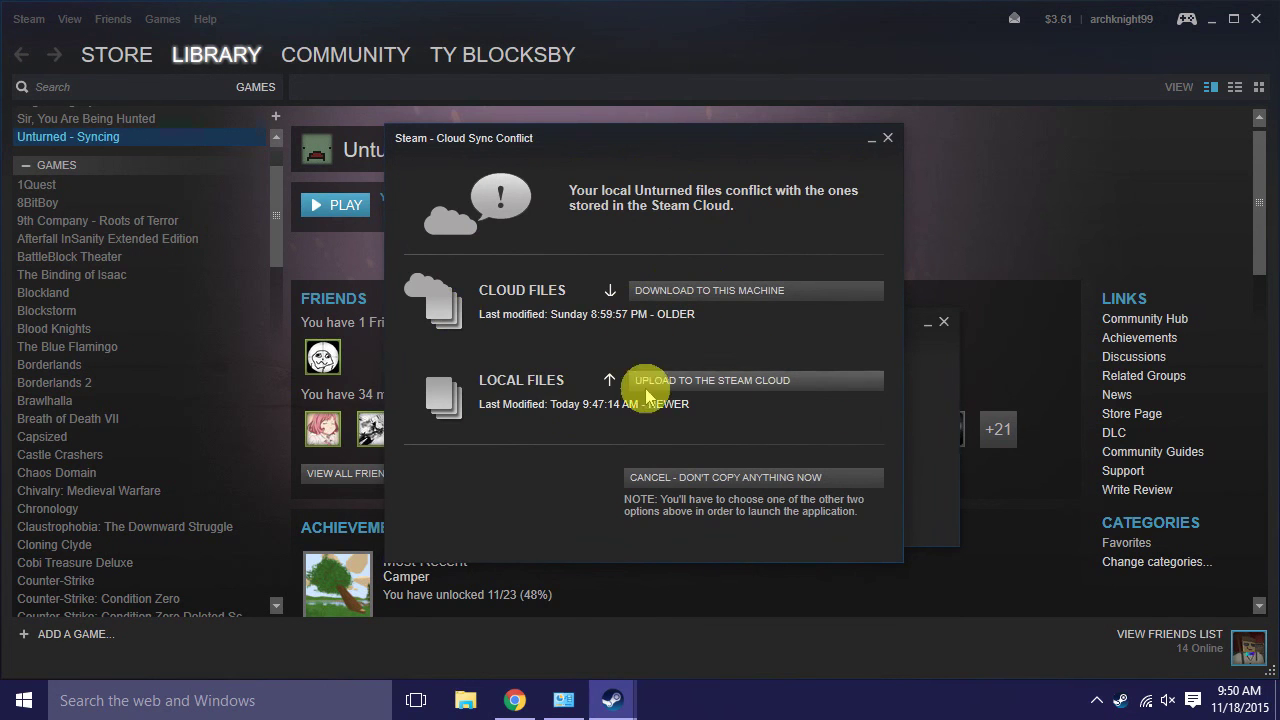
pyautogui.click(727, 391)
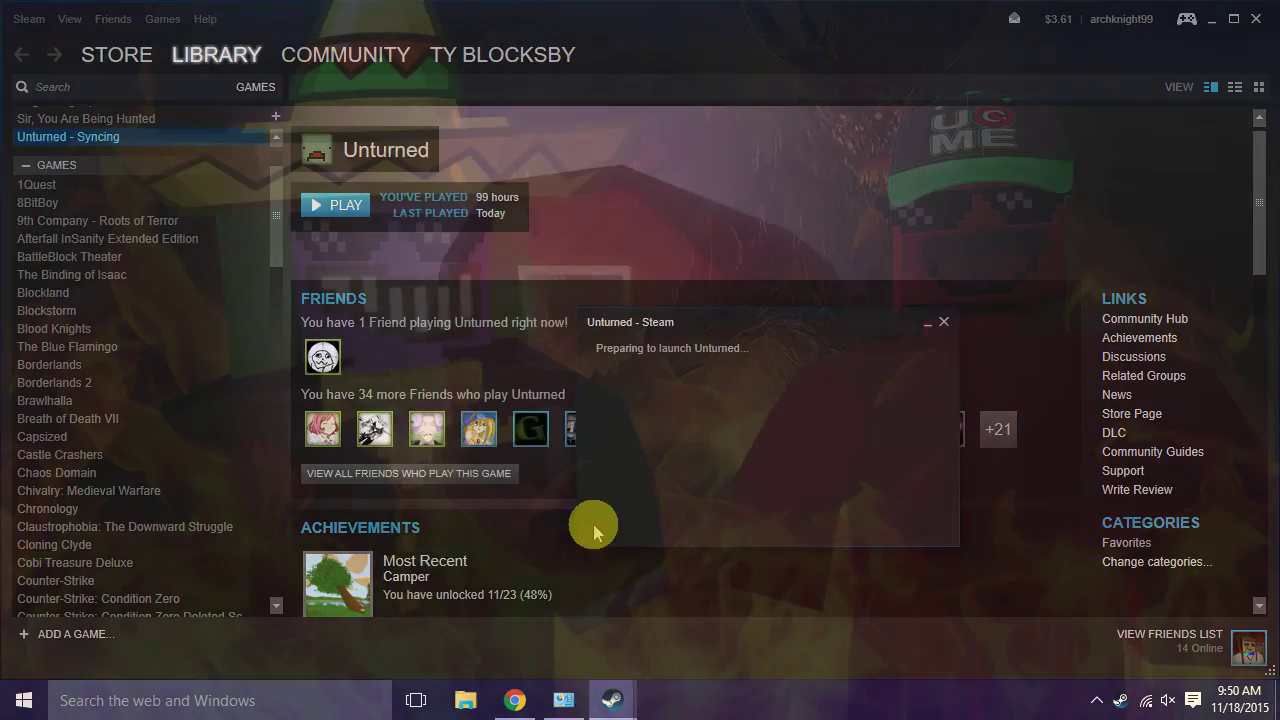